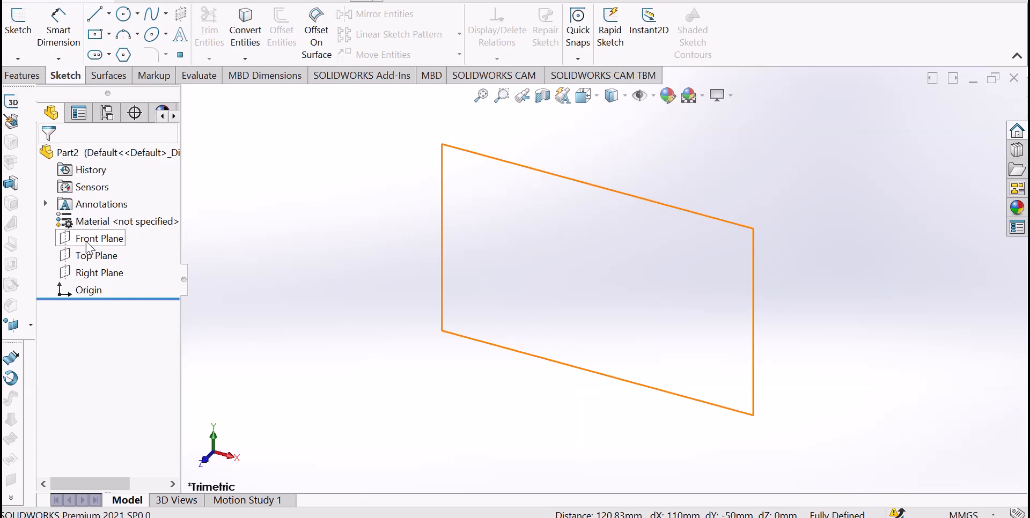
# Step: Start a new sketch on the Front Plane
pyautogui.click(89, 244)
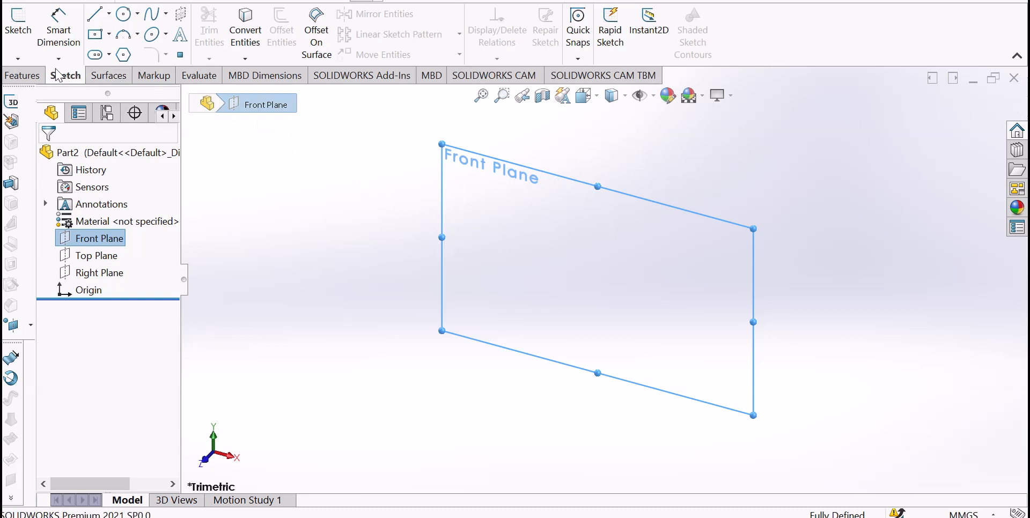
pyautogui.click(13, 33)
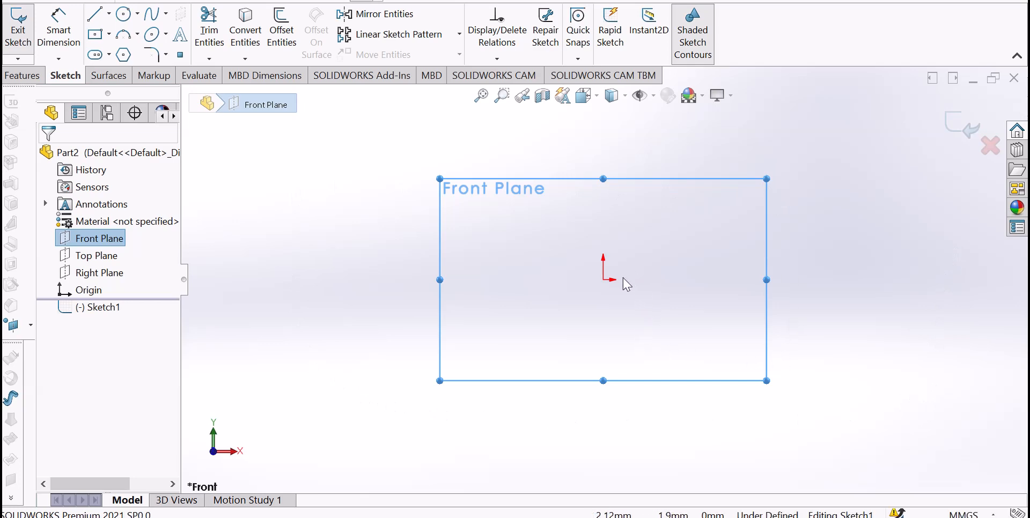
pyautogui.scroll(3, 610, 288)
pyautogui.scroll(-6, 608, 287)
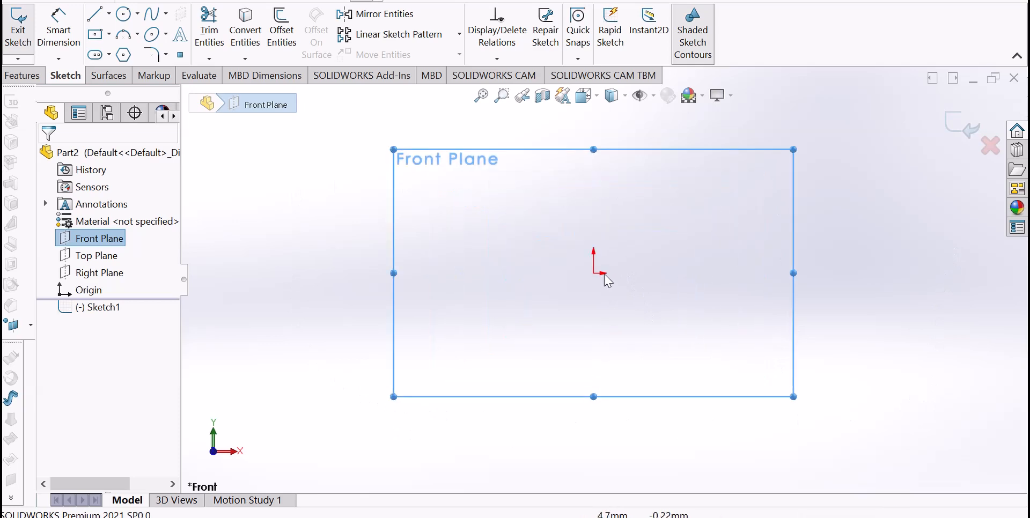
pyautogui.scroll(3, 606, 291)
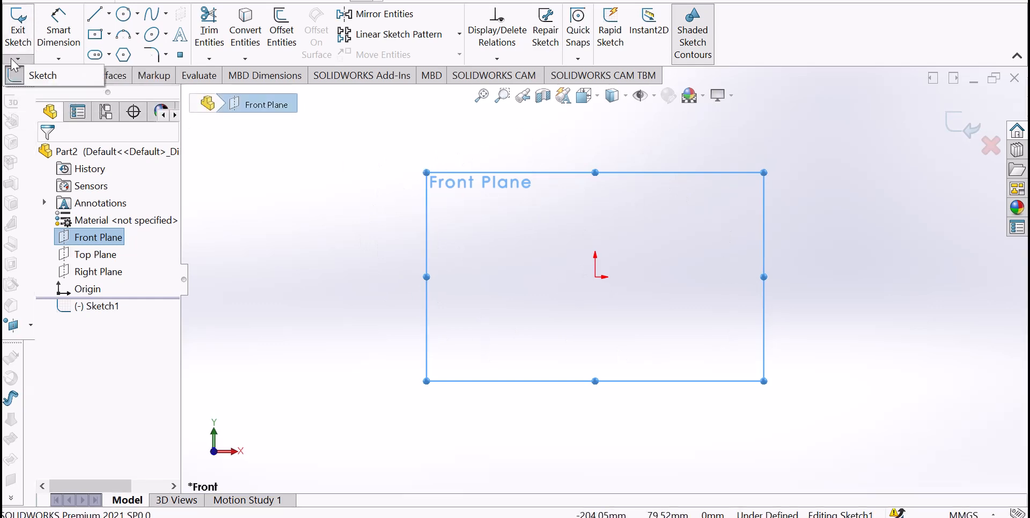
pyautogui.click(24, 60)
pyautogui.click(24, 59)
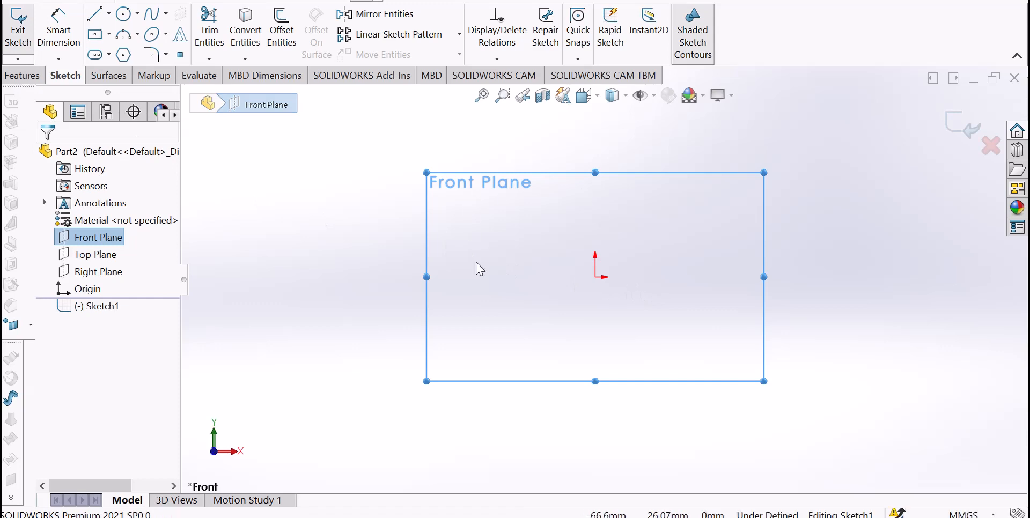
pyautogui.click(59, 59)
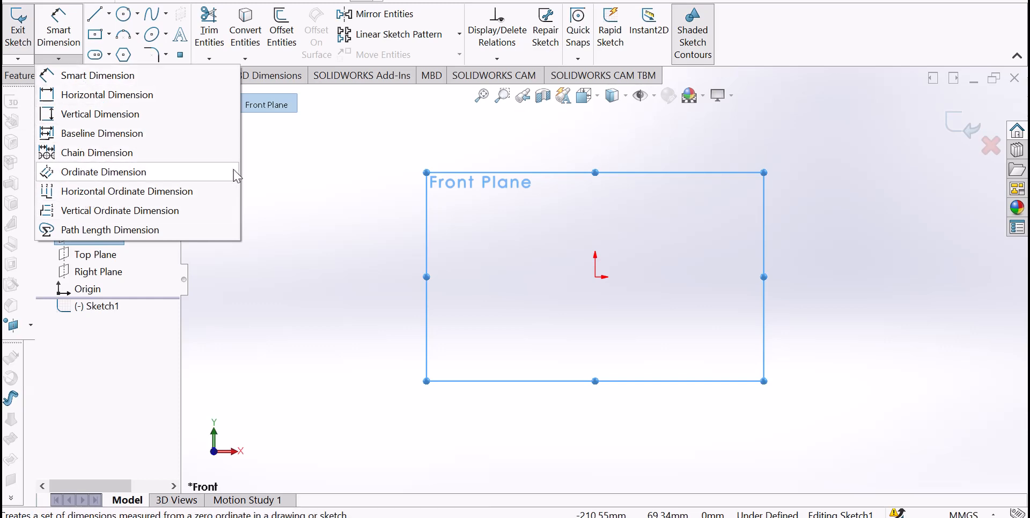
pyautogui.click(287, 198)
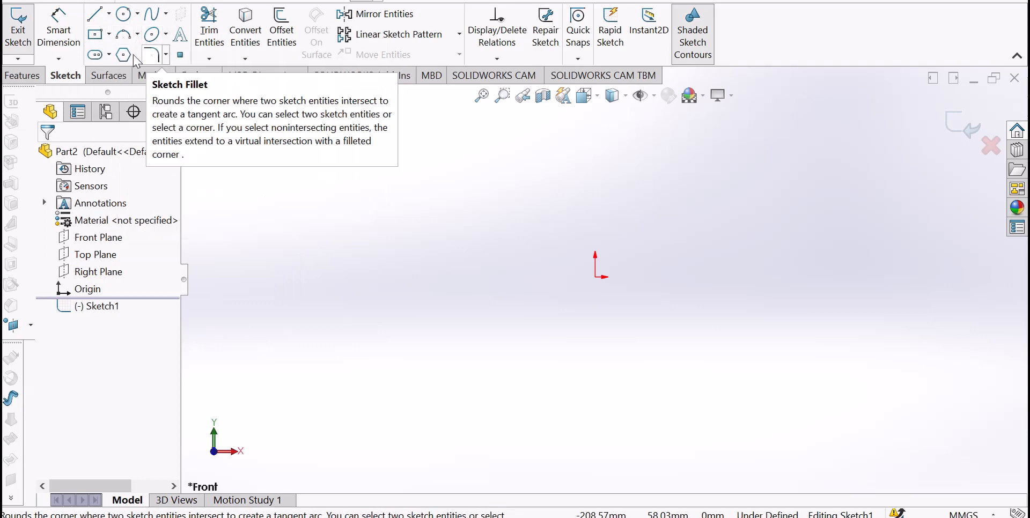
# Step: Sketch a vertical line well to the left of the origin with the Line tool
pyautogui.click(109, 15)
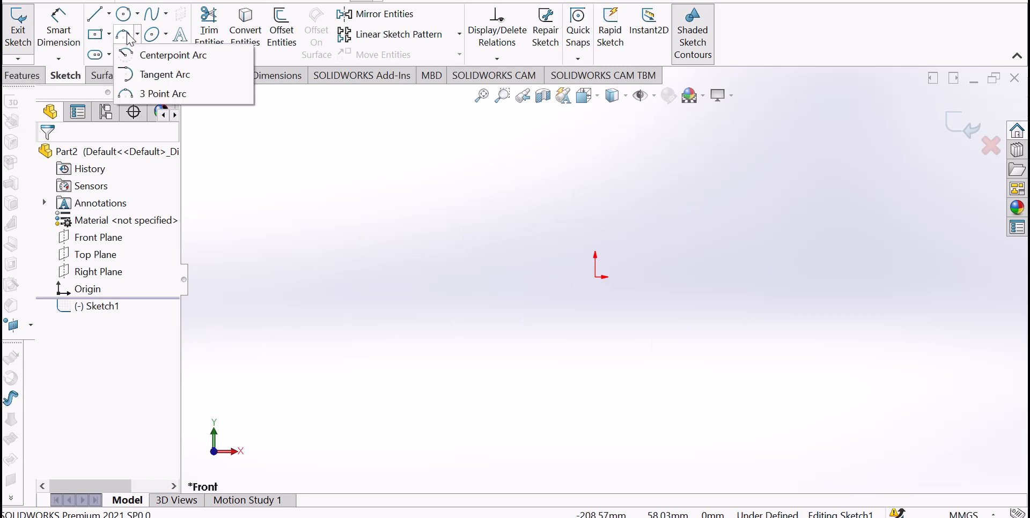
pyautogui.moveTo(104, 21)
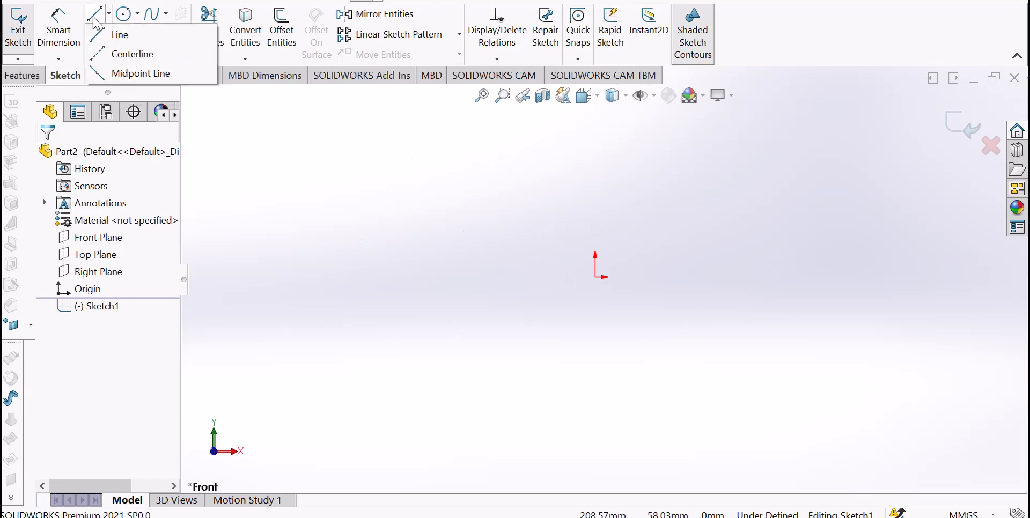
pyautogui.click(97, 21)
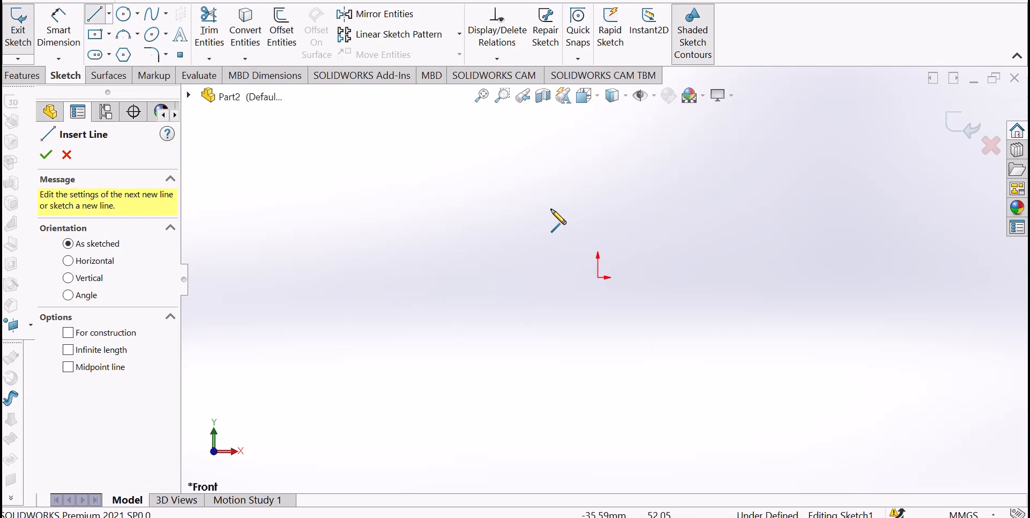
pyautogui.moveTo(362, 209); pyautogui.dragTo(362, 346)
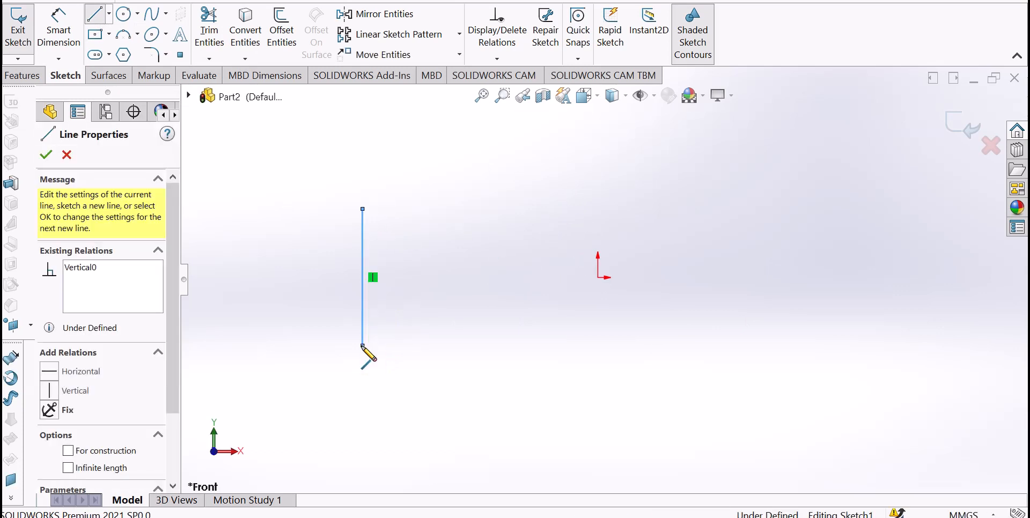
pyautogui.click(46, 155)
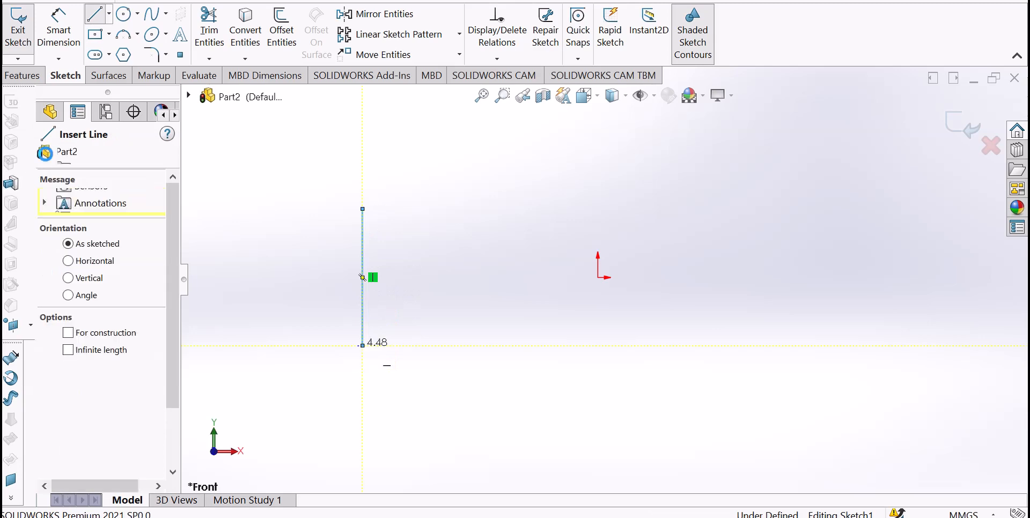
pyautogui.click(45, 152)
# Step: Sketch a steeply slanted line about 124 mm long between the vertical line and the origin
pyautogui.click(95, 22)
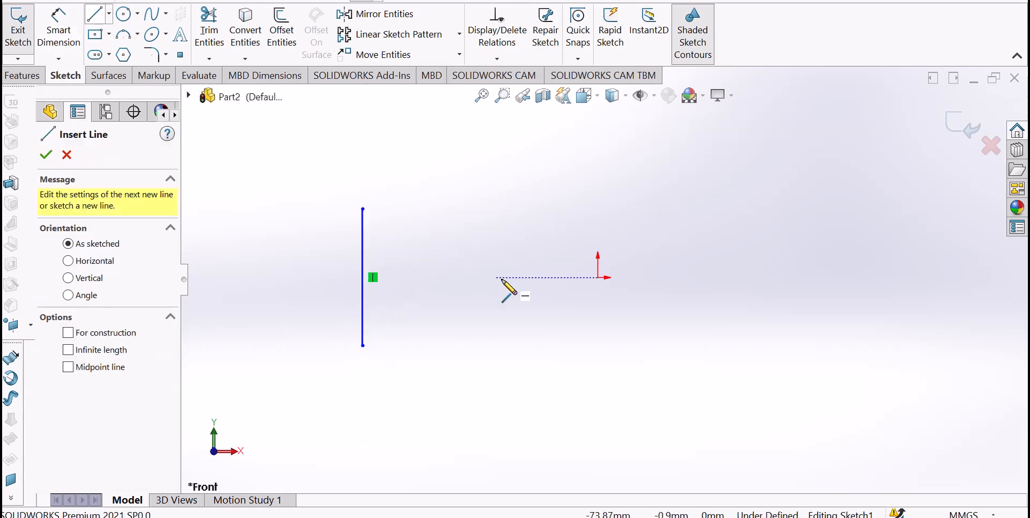
pyautogui.moveTo(465, 206)
pyautogui.mouseDown()
pyautogui.moveTo(464, 341)
pyautogui.moveTo(497, 366)
pyautogui.mouseUp()
pyautogui.press('Escape')
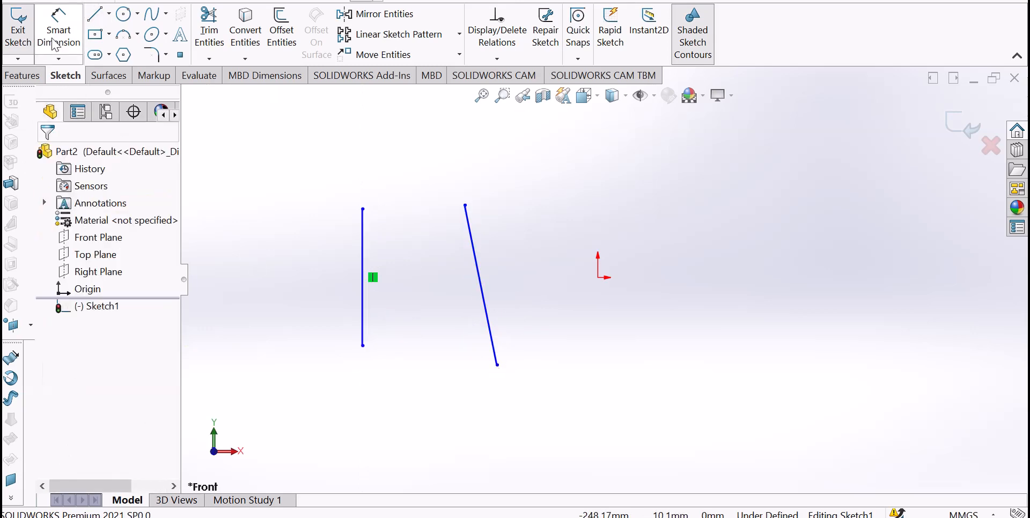
# Step: Sketch a slightly tilted, nearly horizontal line about 187 mm long above the two existing lines
pyautogui.click(96, 14)
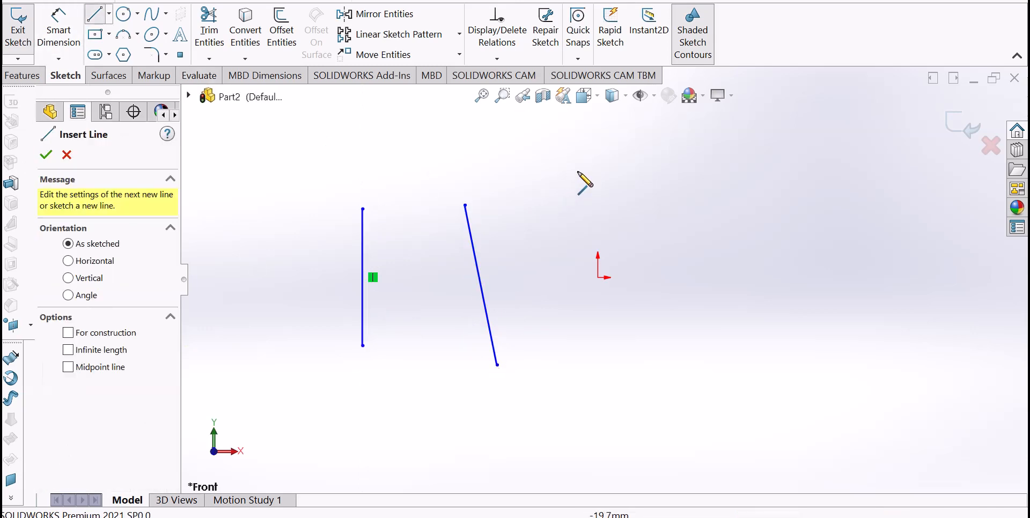
pyautogui.moveTo(582, 168); pyautogui.dragTo(336, 172)
pyautogui.press('Escape')
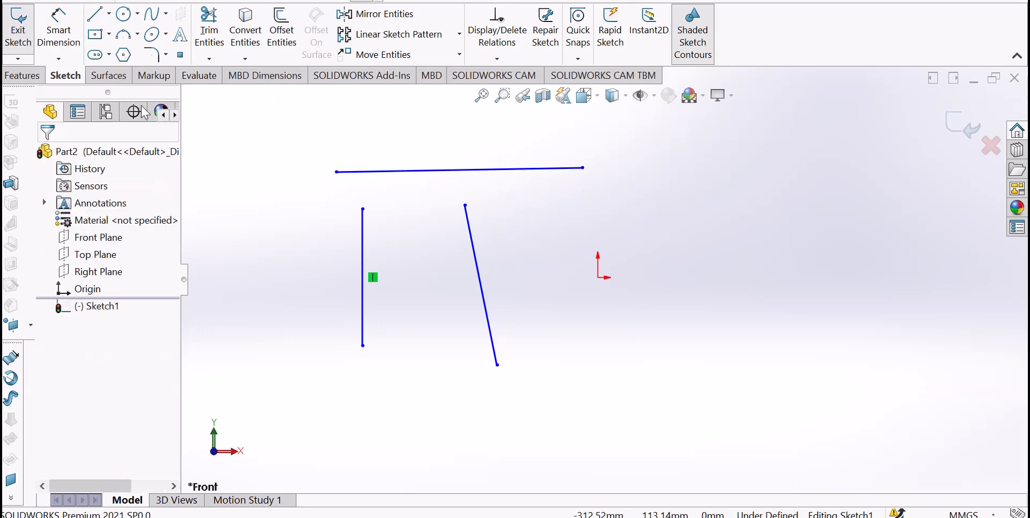
# Step: Sketch a diagonal line about 126 mm long that crosses the steeply slanted line
pyautogui.click(96, 14)
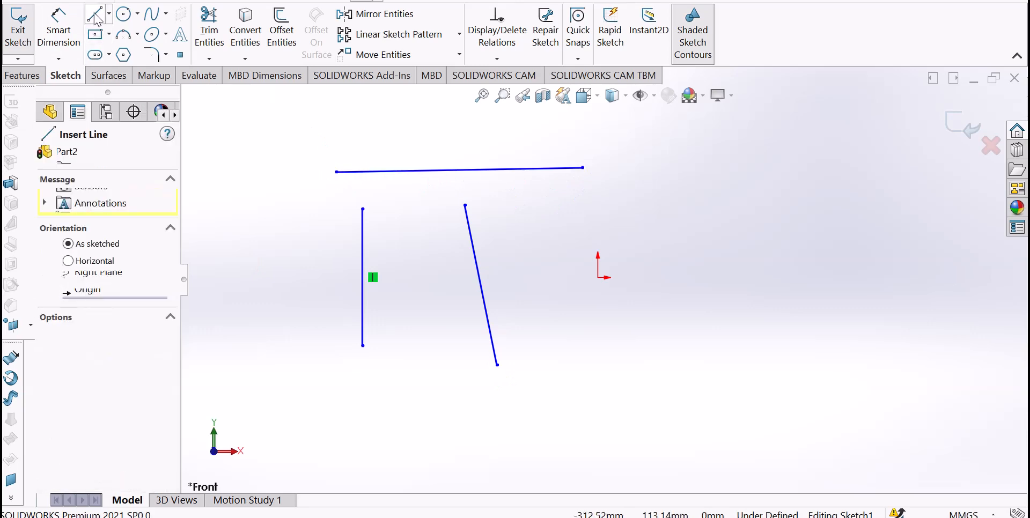
pyautogui.click(563, 360)
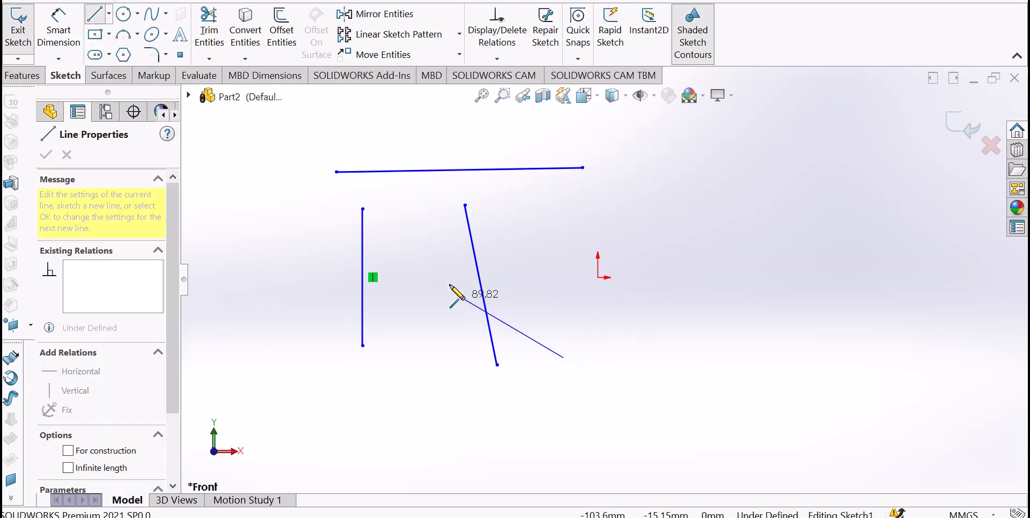
pyautogui.rightClick(432, 259)
pyautogui.click(439, 269)
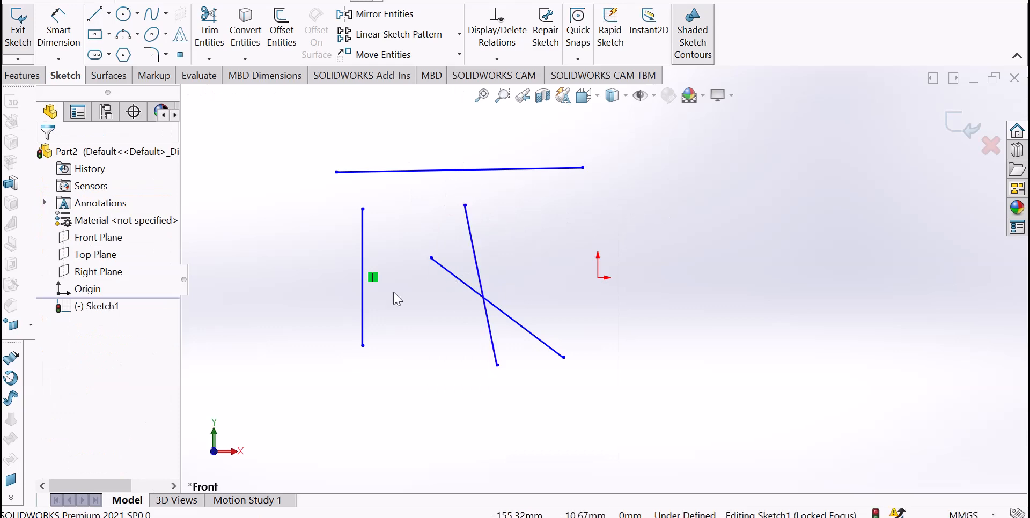
pyautogui.scroll(3, 459, 208)
pyautogui.scroll(-3, 537, 263)
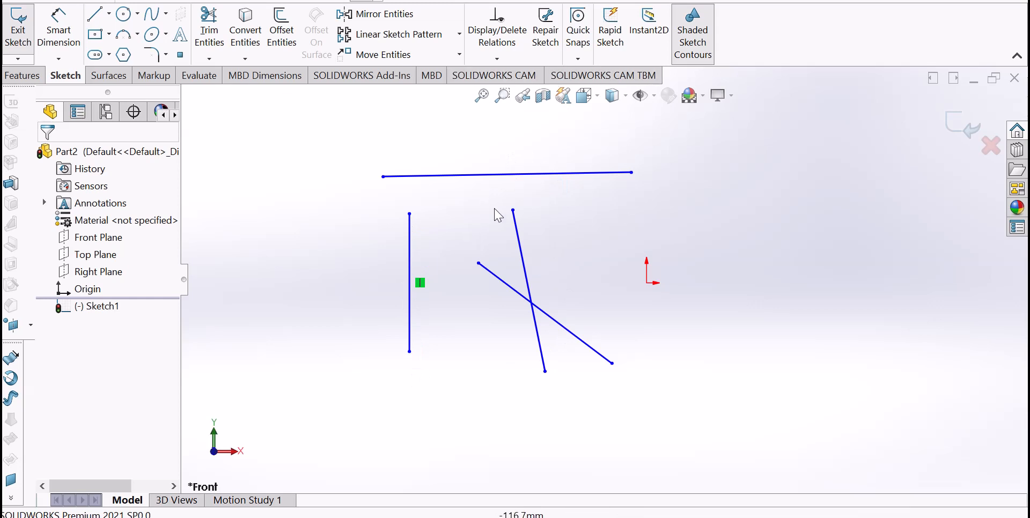
# Step: Add a Horizontal relation to the slightly tilted line above the others
pyautogui.click(445, 177)
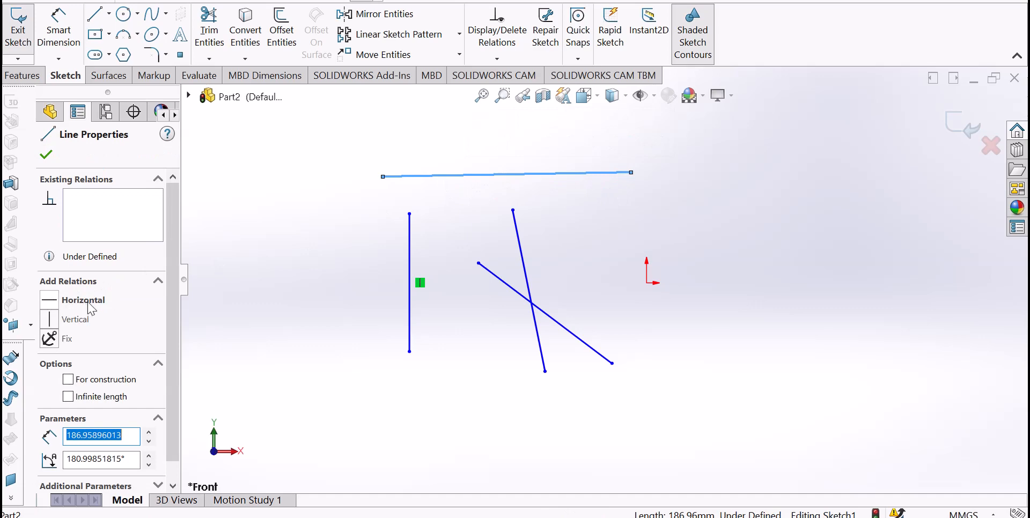
pyautogui.click(50, 300)
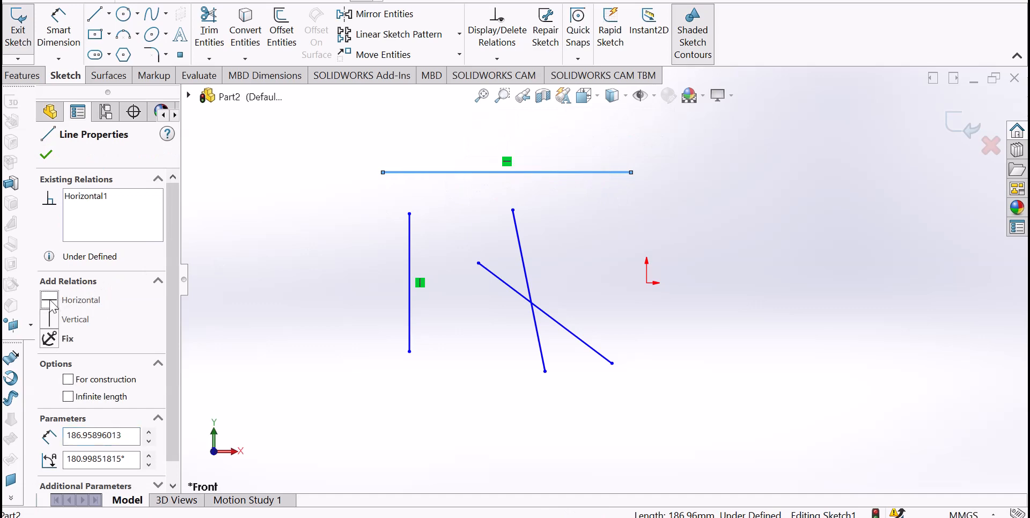
pyautogui.click(462, 195)
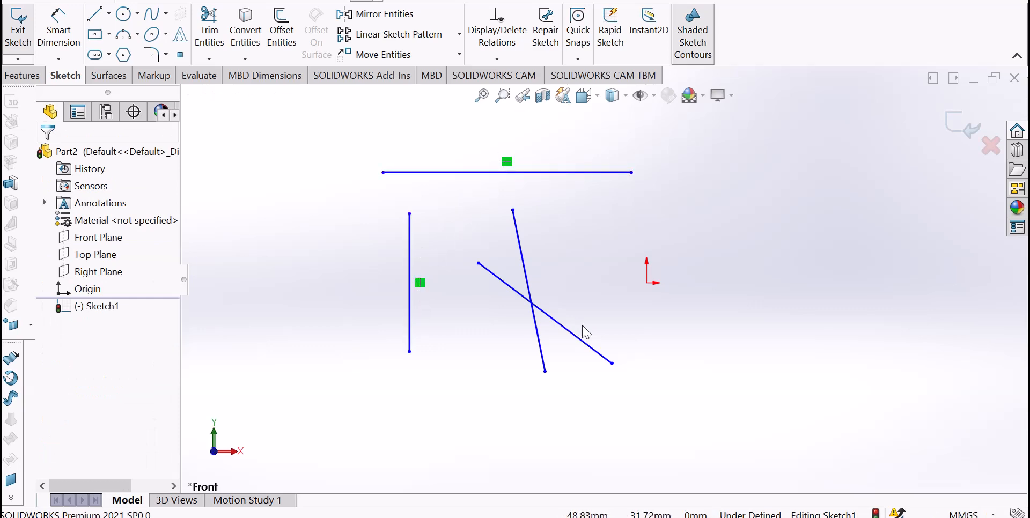
# Step: Add a Vertical relation to the diagonal line that crosses the steeply slanted one
pyautogui.click(586, 345)
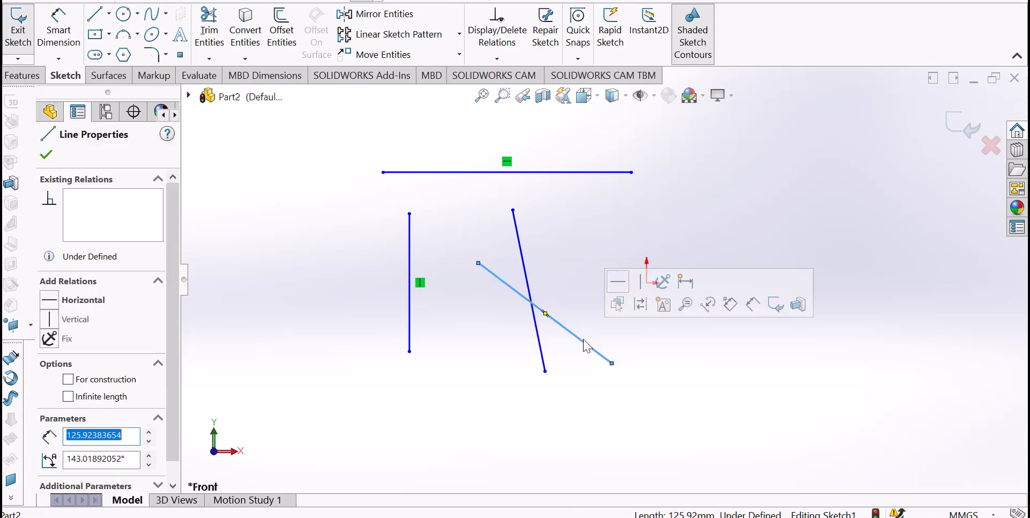
pyautogui.click(49, 319)
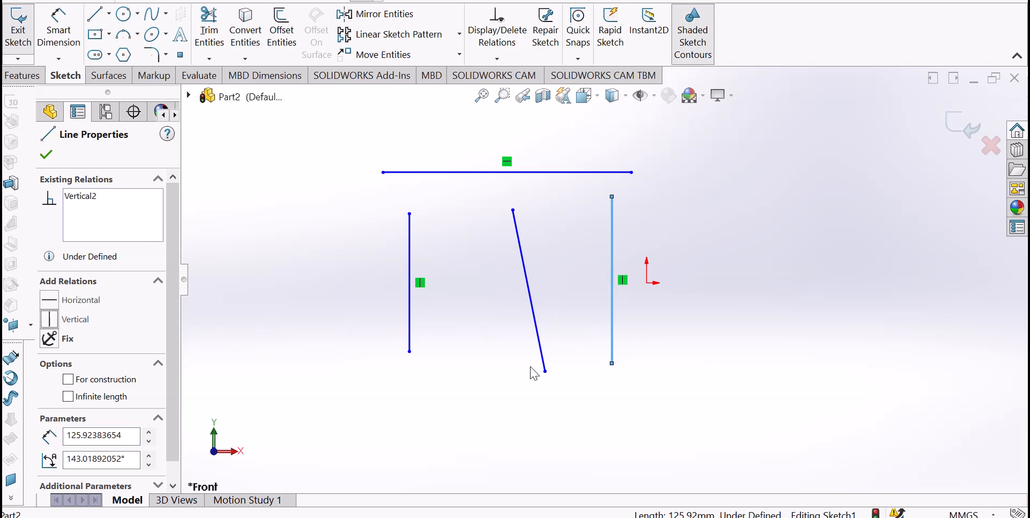
pyautogui.click(510, 356)
# Step: Add a Horizontal relation to the remaining steeply slanted line
pyautogui.click(534, 312)
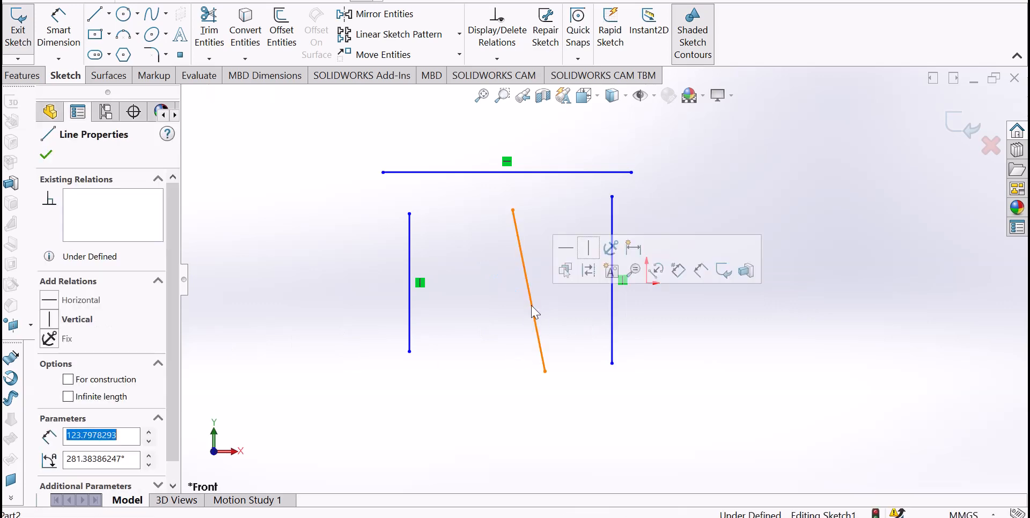
pyautogui.click(50, 300)
pyautogui.click(543, 330)
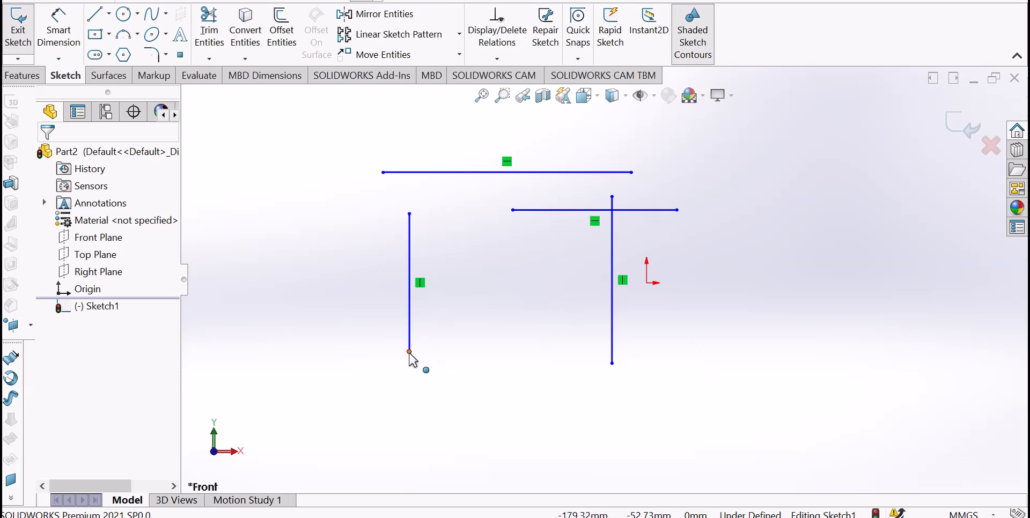
# Step: Move the left vertical line's lower endpoint to about X -205, Y -94 and the lower horizontal line's right endpoint to about X 106, Y 39
pyautogui.click(410, 353)
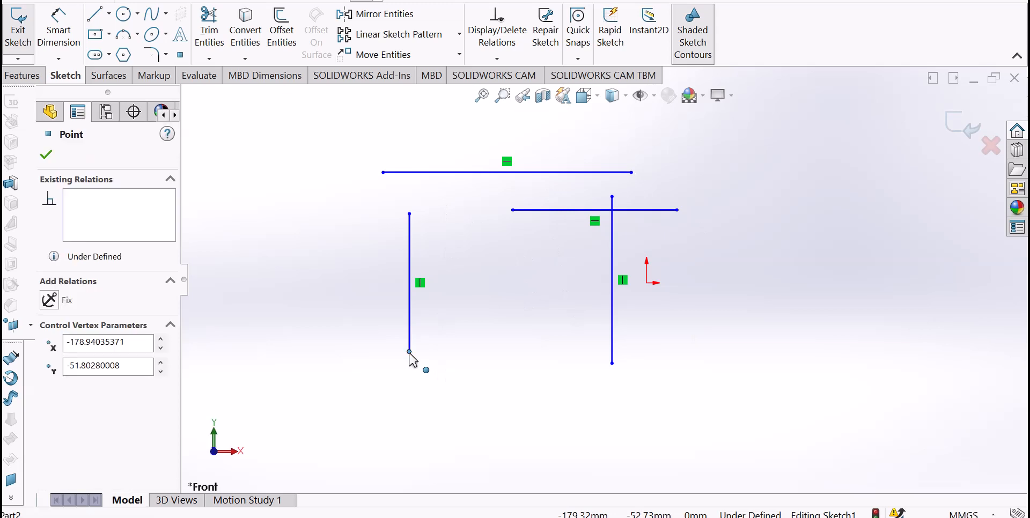
pyautogui.moveTo(409, 353); pyautogui.dragTo(377, 408)
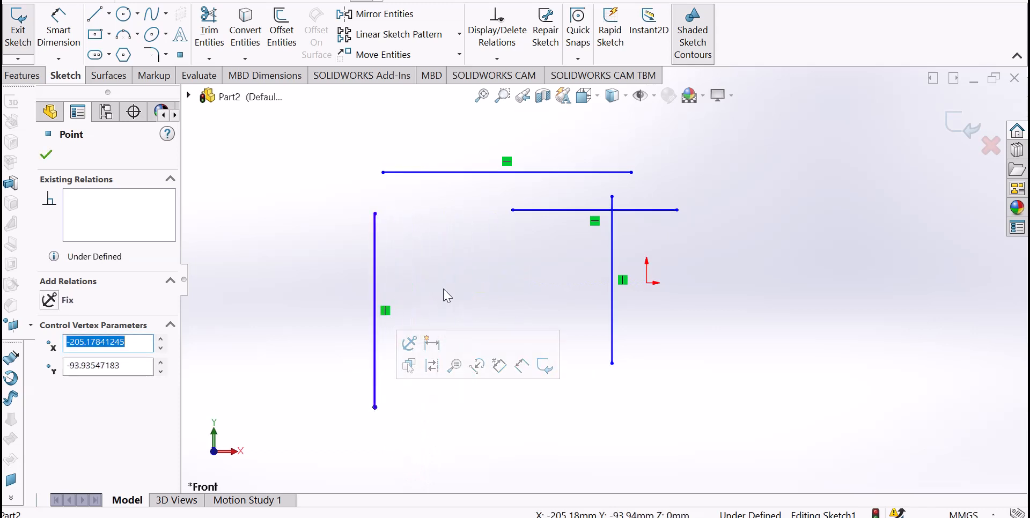
pyautogui.click(495, 279)
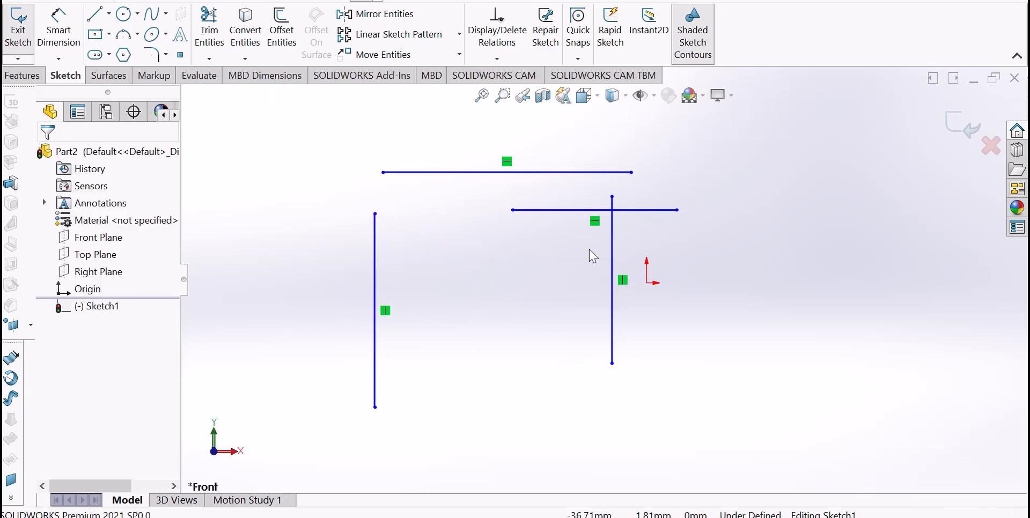
pyautogui.moveTo(682, 217); pyautogui.dragTo(793, 236)
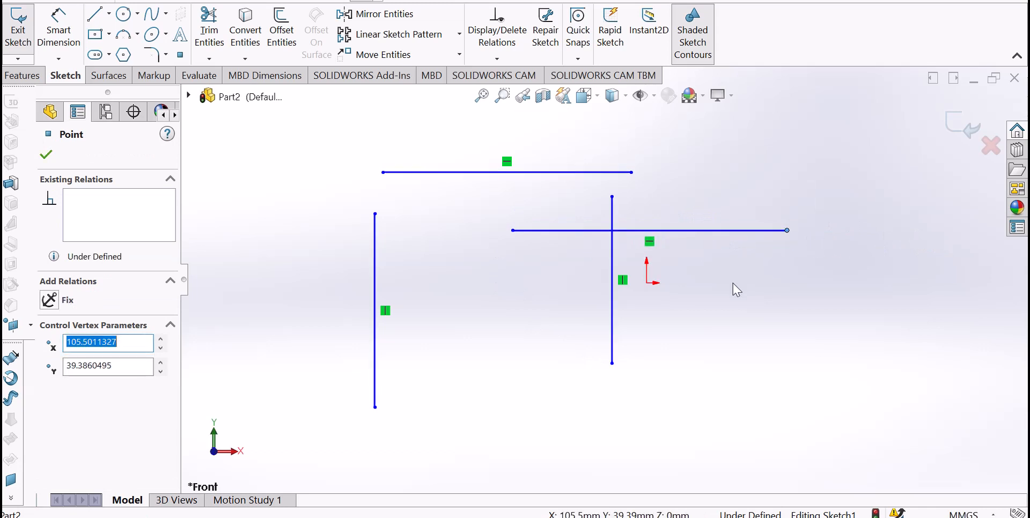
pyautogui.click(729, 290)
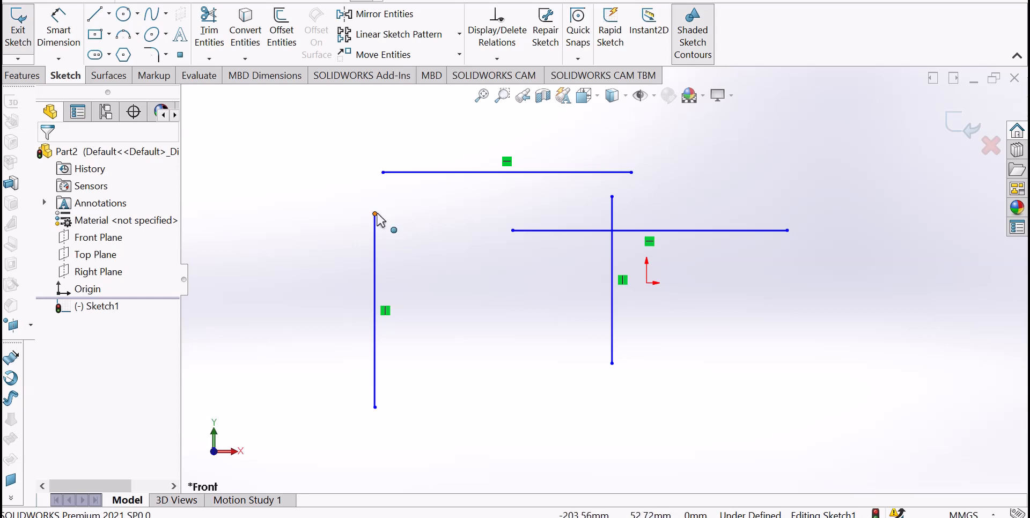
# Step: Make the left vertical line's upper endpoint coincident with the upper horizontal line's left endpoint
pyautogui.click(376, 215)
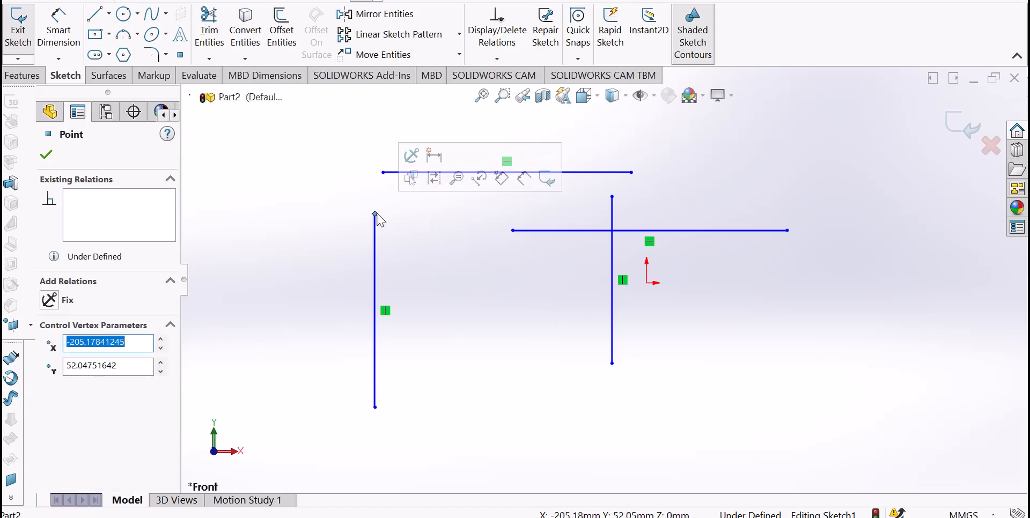
pyautogui.keyDown('ctrl'); pyautogui.click(384, 175); pyautogui.keyUp('ctrl')
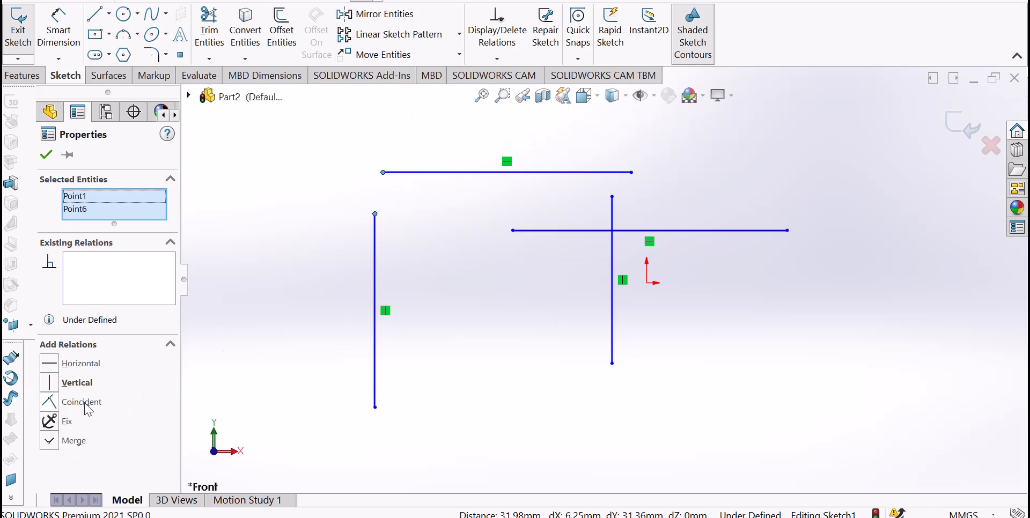
pyautogui.click(56, 409)
pyautogui.click(315, 299)
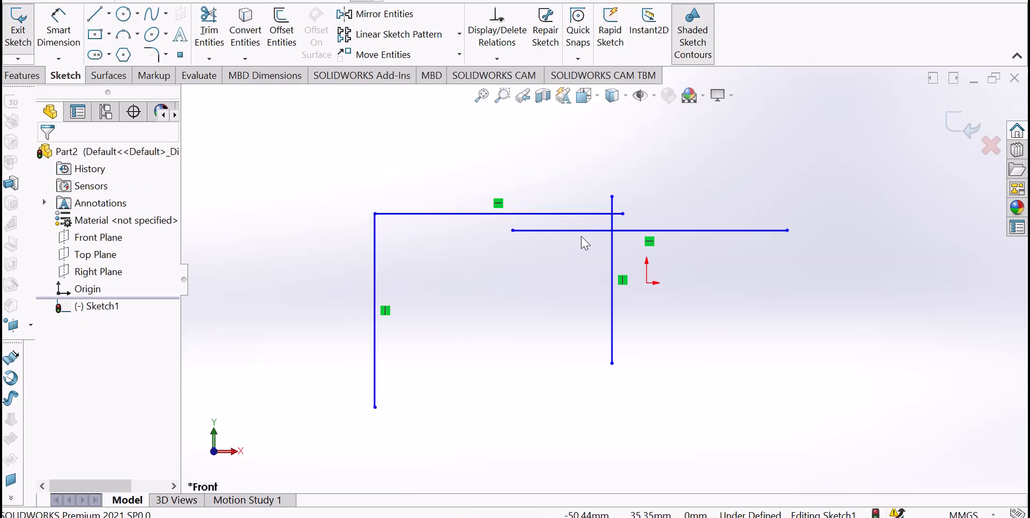
# Step: Make the right vertical line's upper endpoint coincident with the upper horizontal line's right endpoint
pyautogui.click(611, 196)
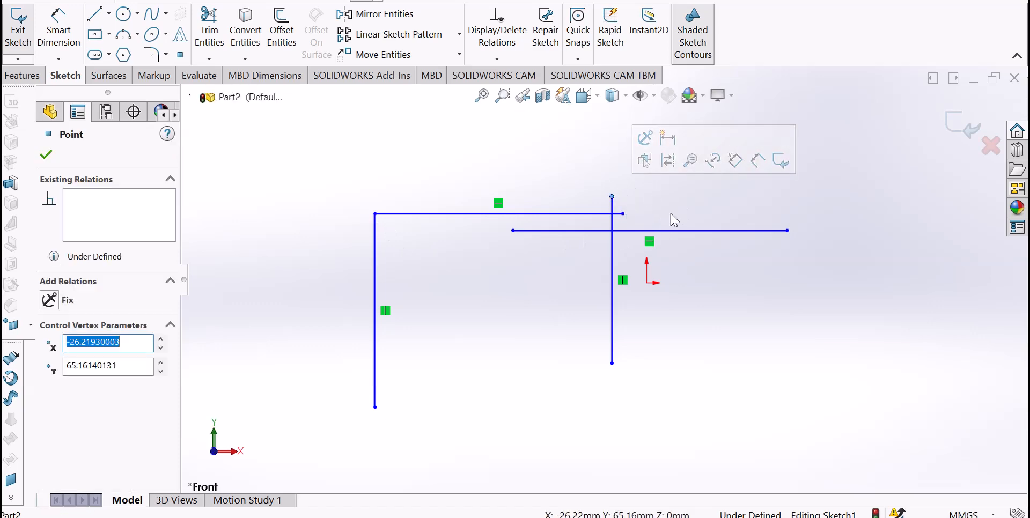
pyautogui.keyDown('ctrl'); pyautogui.click(623, 214); pyautogui.keyUp('ctrl')
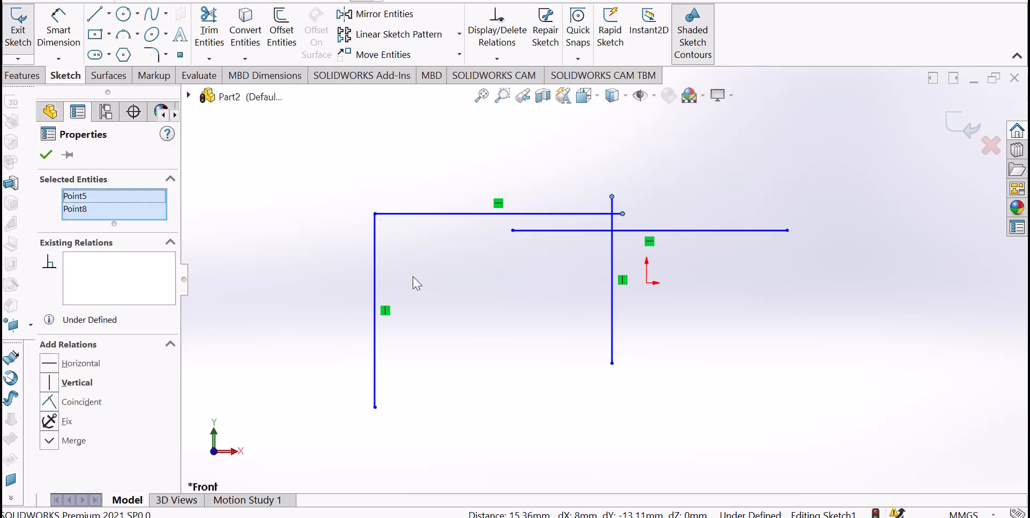
pyautogui.click(72, 401)
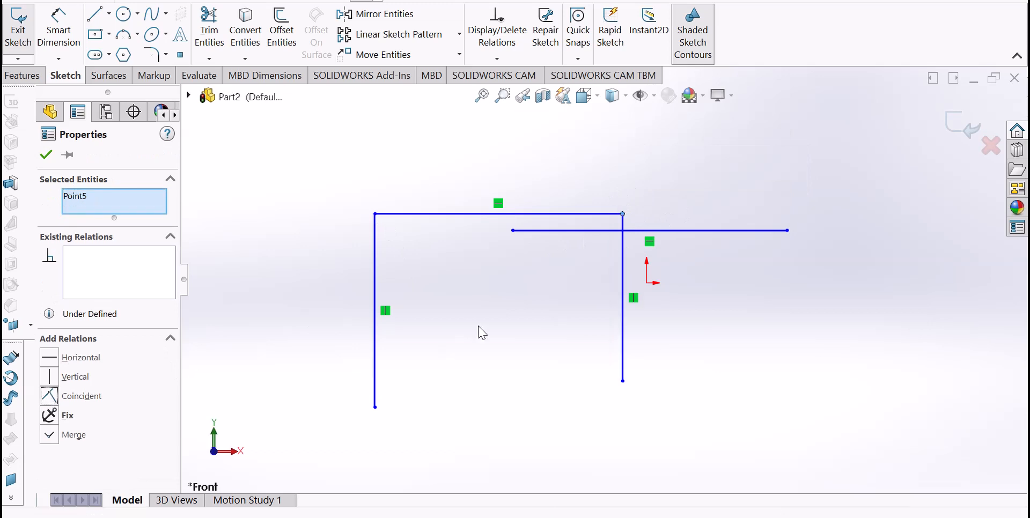
pyautogui.press('Escape')
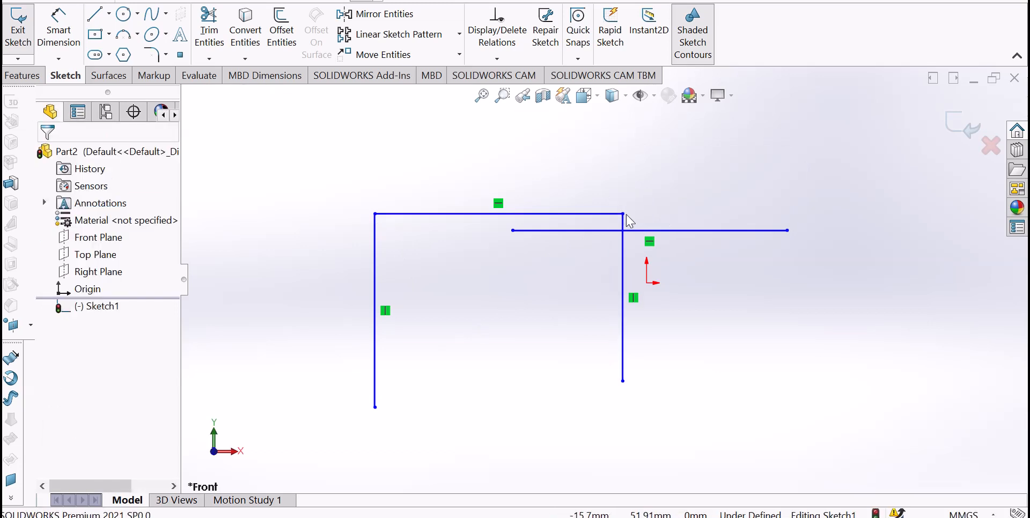
# Step: Make the lower horizontal line's left endpoint coincident with the left vertical line's lower endpoint
pyautogui.click(513, 231)
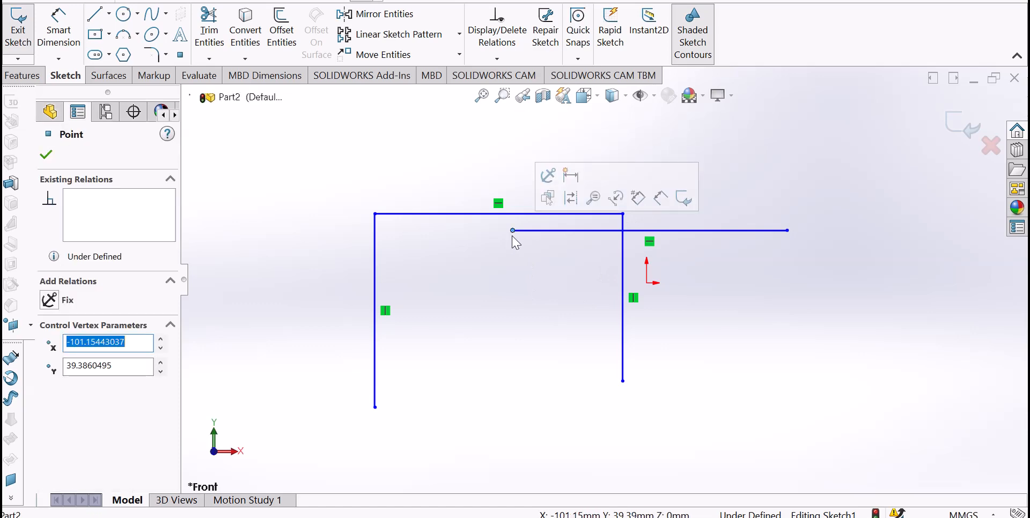
pyautogui.keyDown('ctrl'); pyautogui.click(374, 408); pyautogui.keyUp('ctrl')
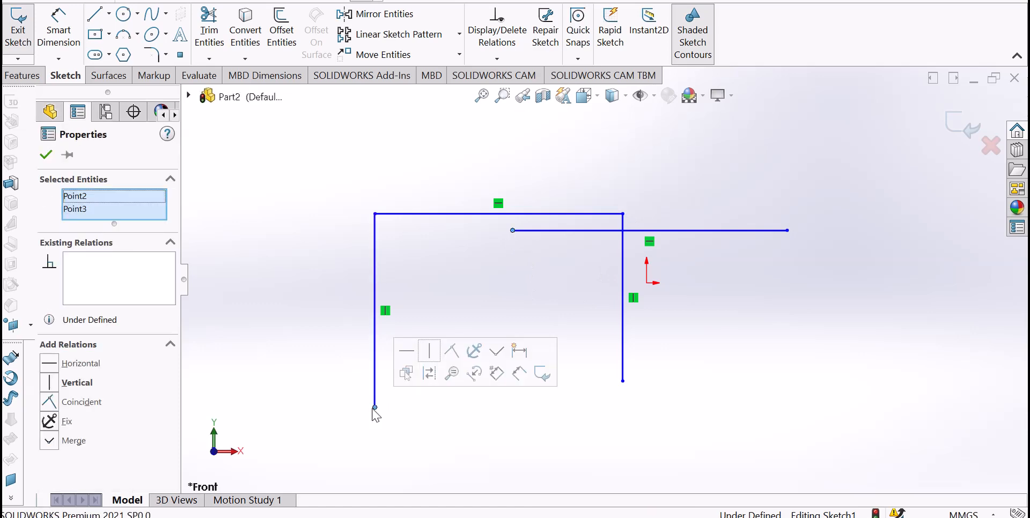
pyautogui.click(48, 403)
pyautogui.click(513, 368)
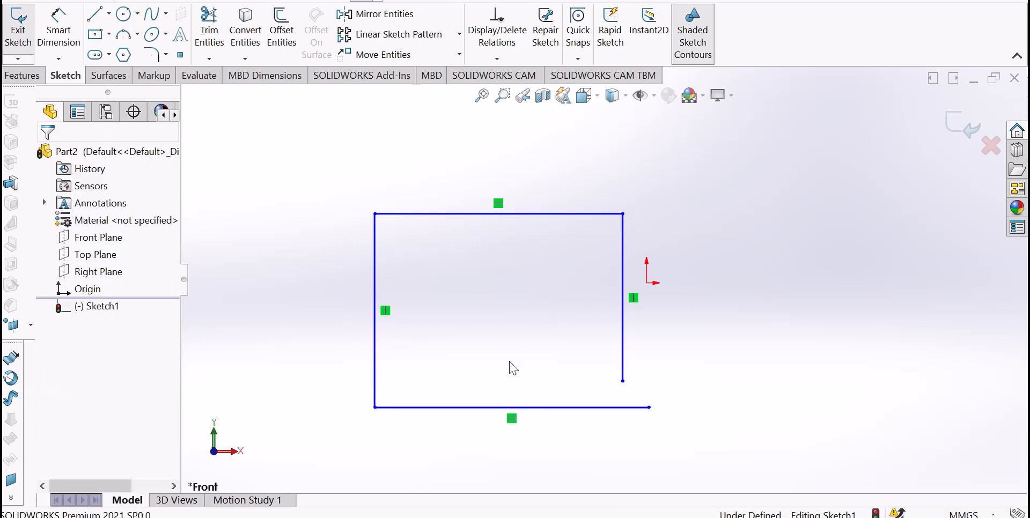
# Step: Make the right vertical line's lower endpoint coincident with the lower horizontal line's right endpoint
pyautogui.click(622, 382)
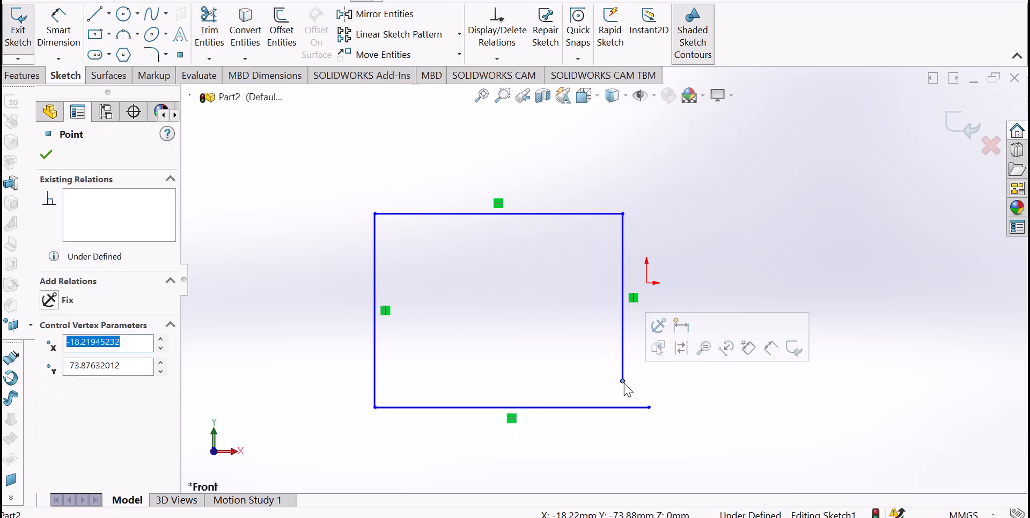
pyautogui.keyDown('ctrl'); pyautogui.click(649, 408); pyautogui.keyUp('ctrl')
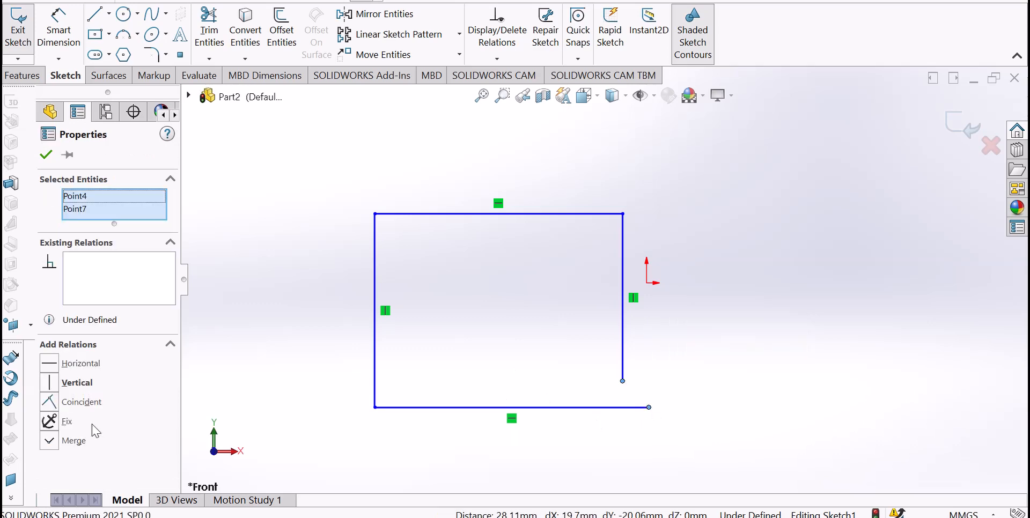
pyautogui.click(50, 402)
pyautogui.click(536, 344)
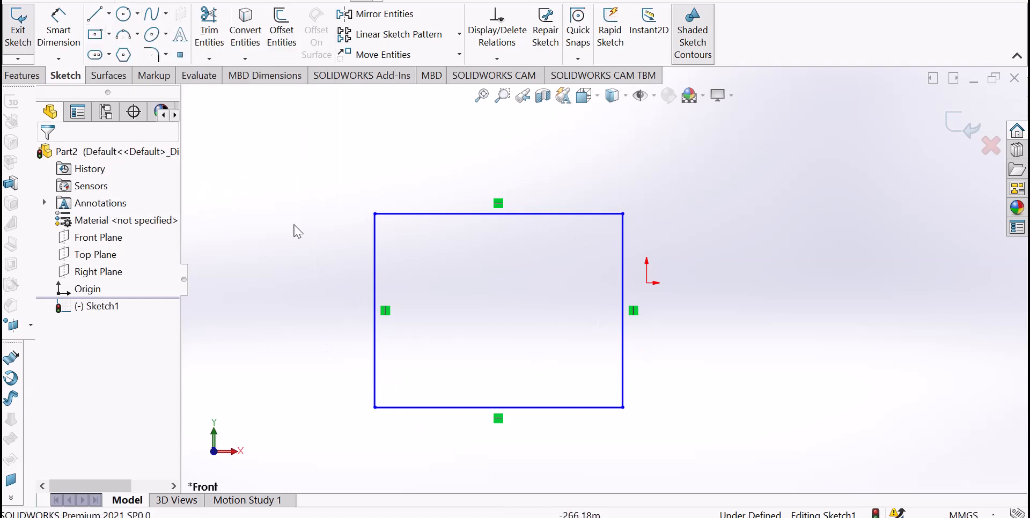
# Step: Dimension the rectangle's width between its two upper corners, placed above the top side, and set it to 100 mm
pyautogui.scroll(-2, 606, 372)
pyautogui.scroll(2, 606, 372)
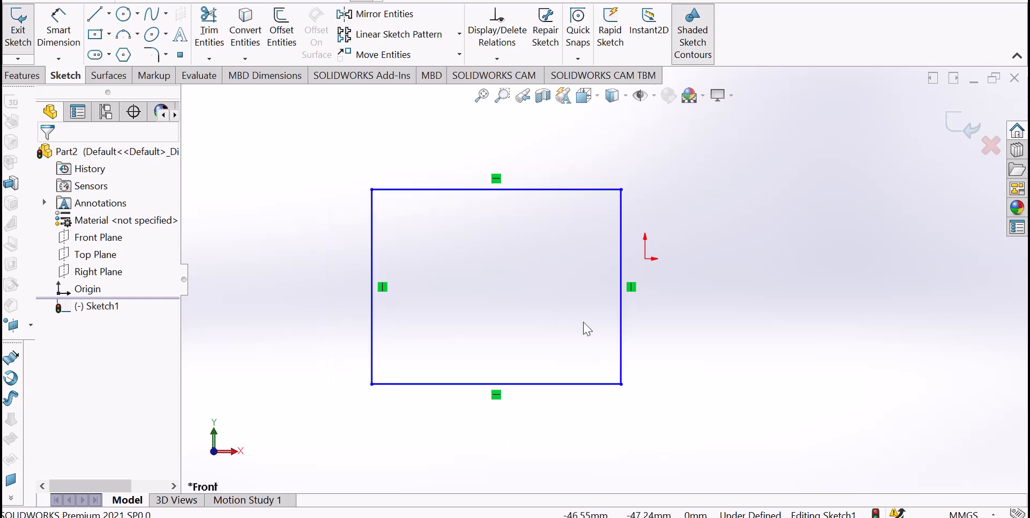
pyautogui.scroll(-1, 586, 326)
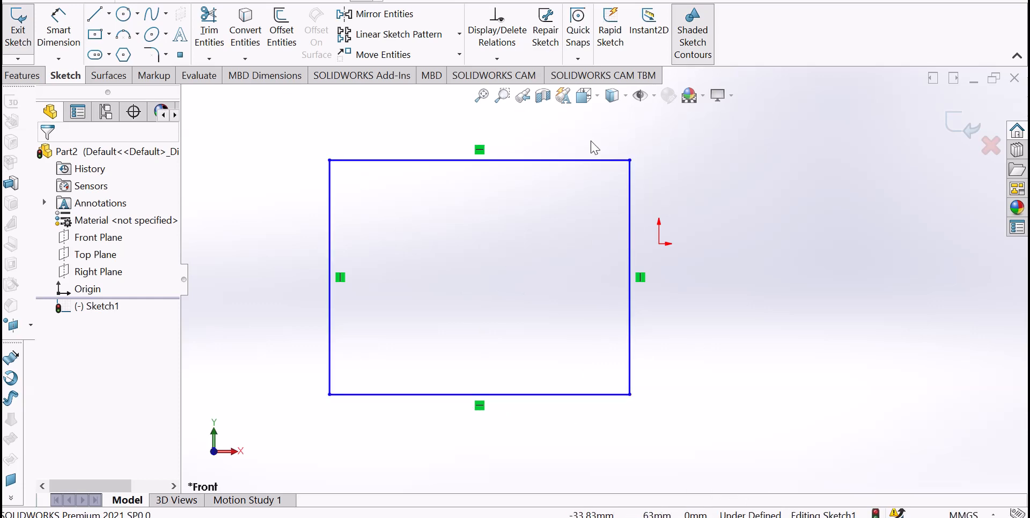
pyautogui.click(63, 45)
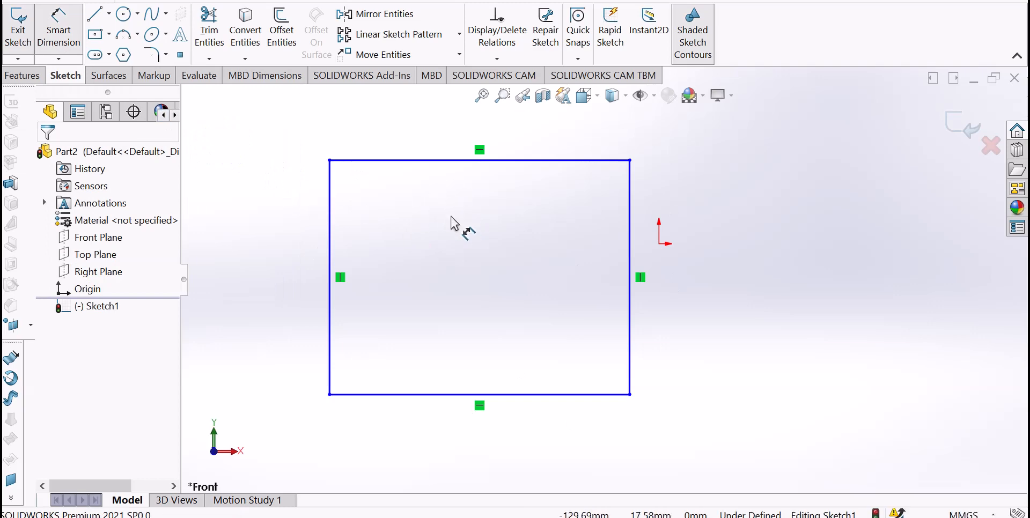
pyautogui.scroll(1, 556, 146)
pyautogui.scroll(-1, 555, 148)
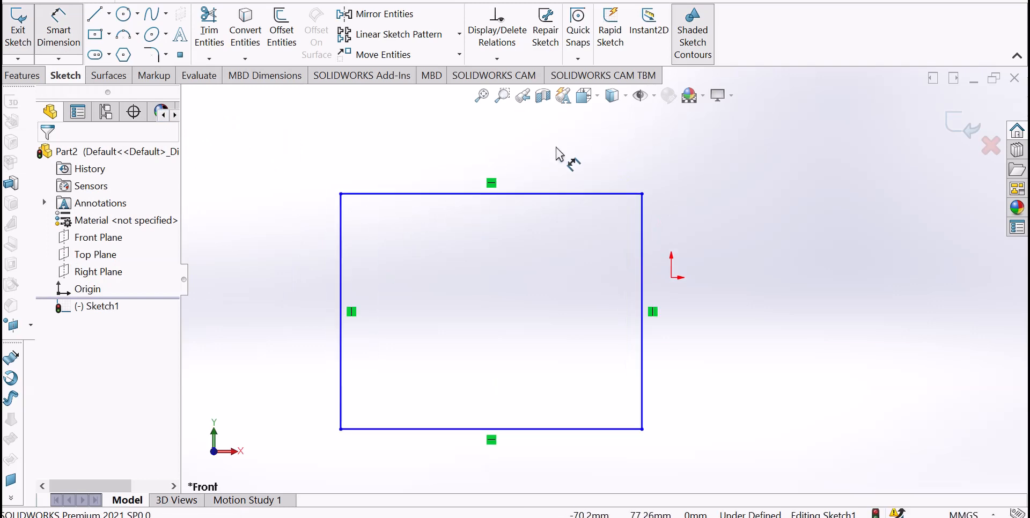
pyautogui.click(642, 194)
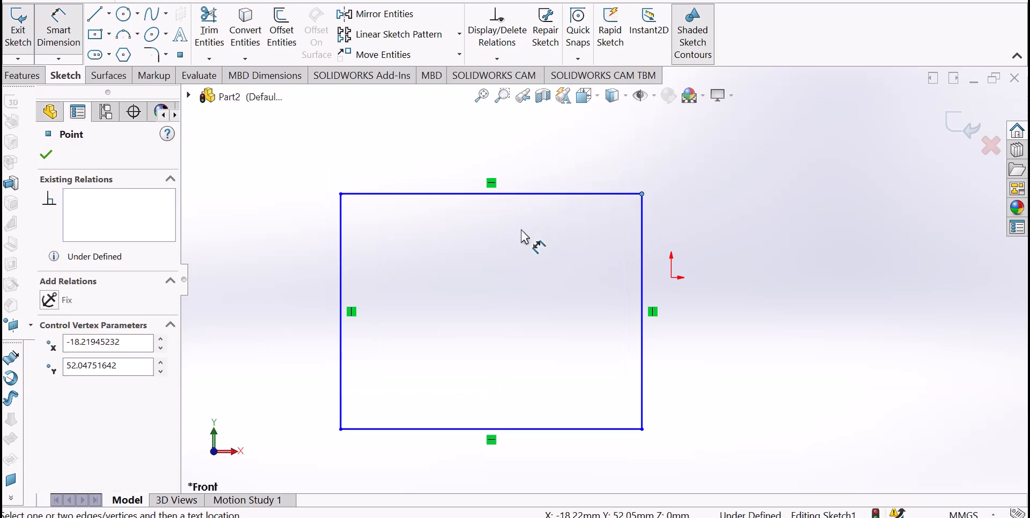
pyautogui.click(340, 194)
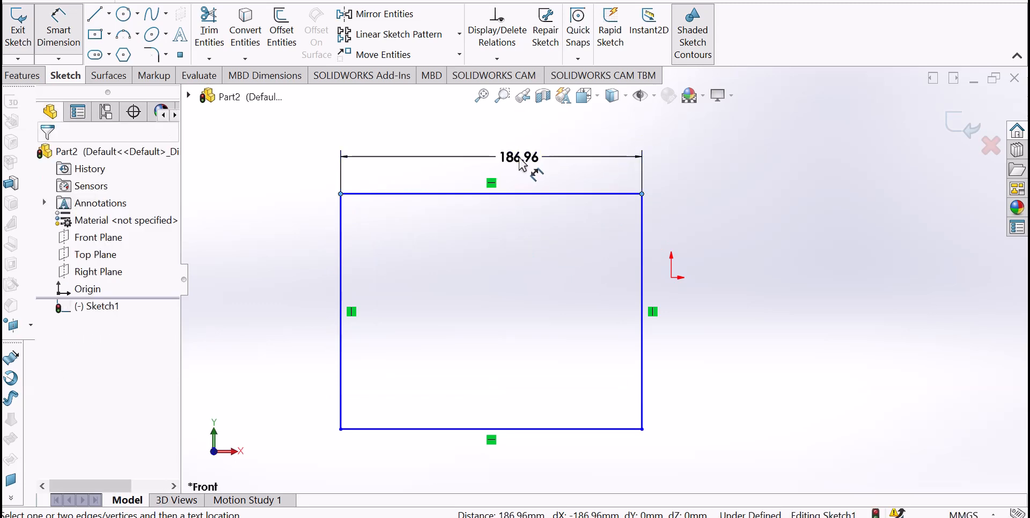
pyautogui.click(519, 160)
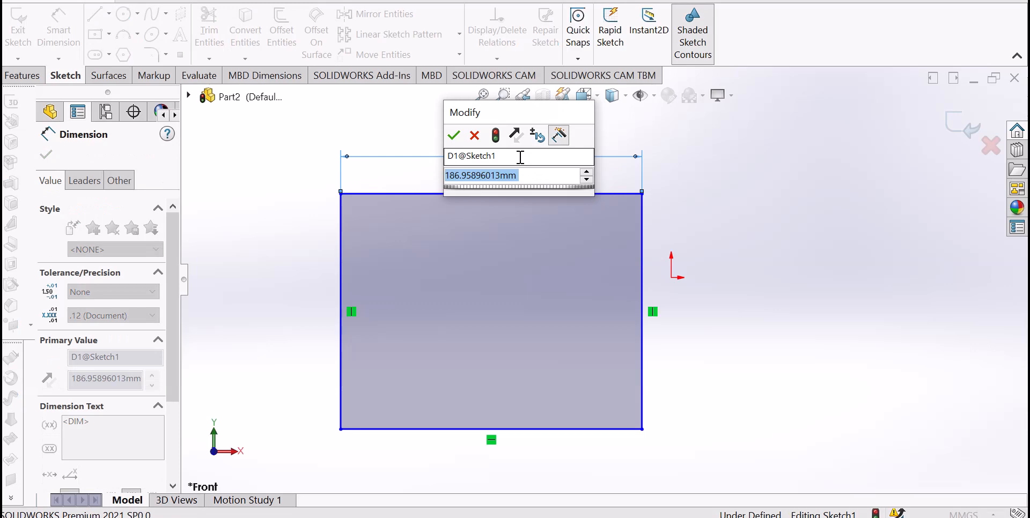
pyautogui.write('100')
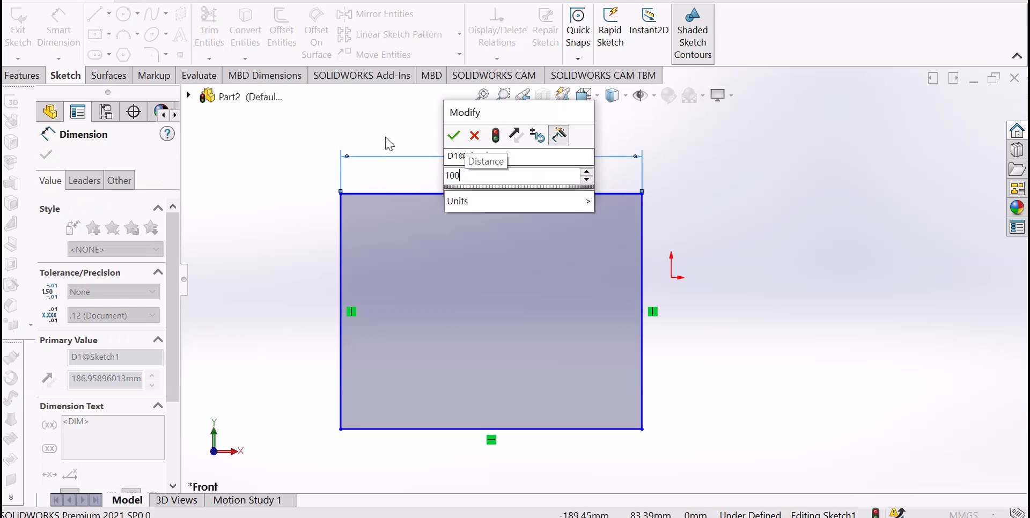
pyautogui.click(453, 136)
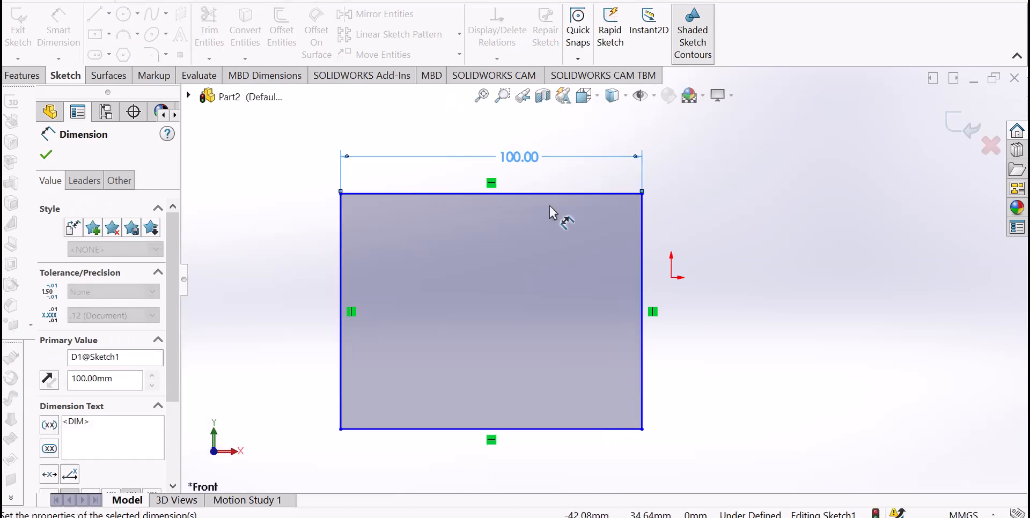
# Step: Dimension the rectangle's left side, set its height to 80 mm, and leave the Smart Dimension tool
pyautogui.click(342, 250)
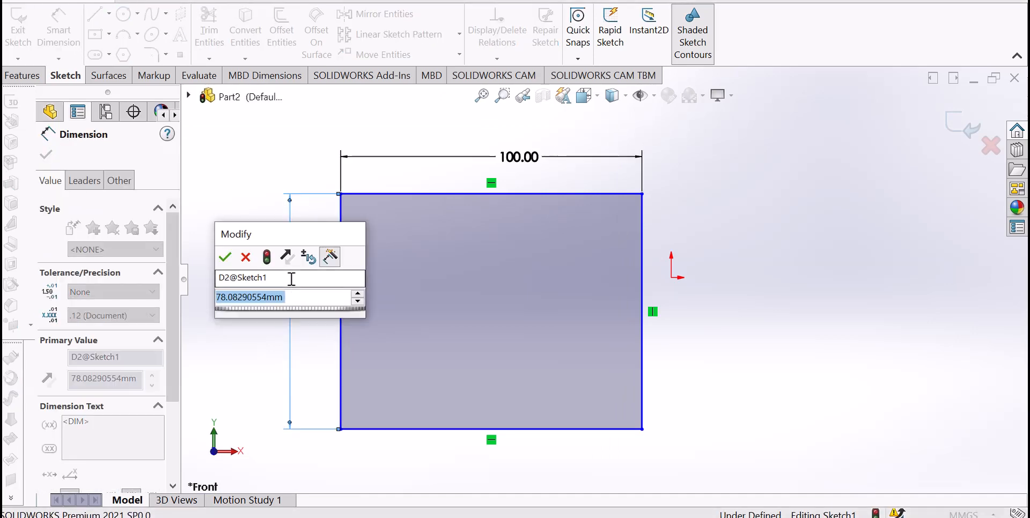
pyautogui.write('80')
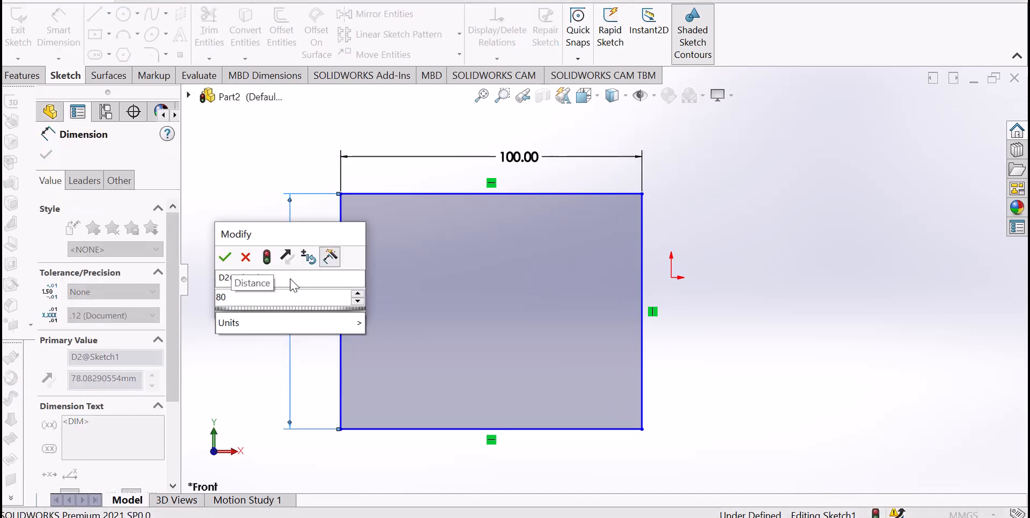
pyautogui.click(225, 257)
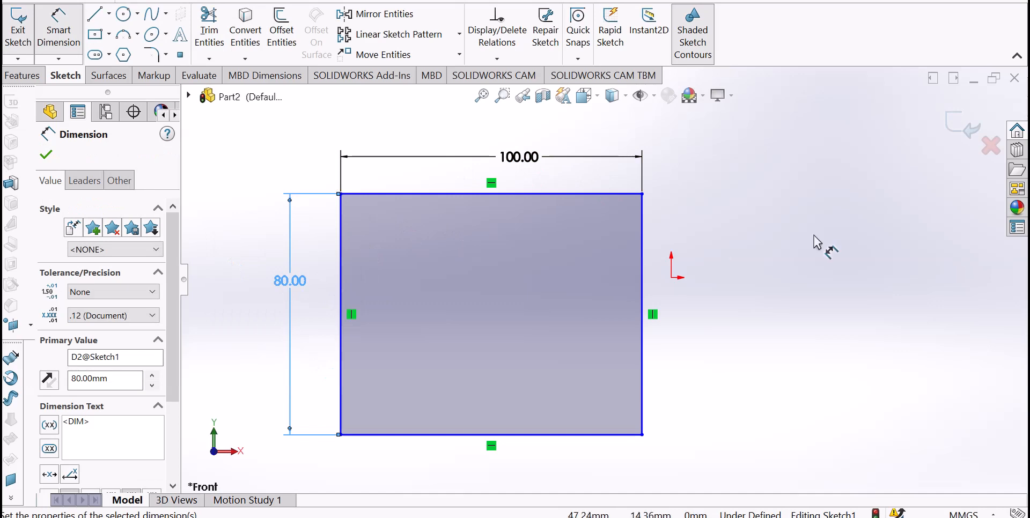
pyautogui.click(815, 242)
pyautogui.scroll(2, 686, 284)
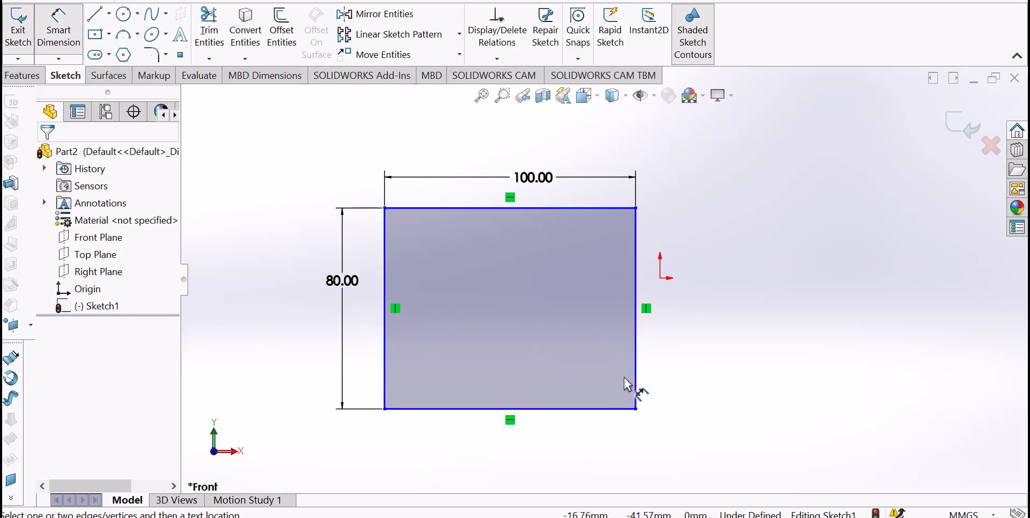
pyautogui.rightClick(710, 163)
pyautogui.click(736, 207)
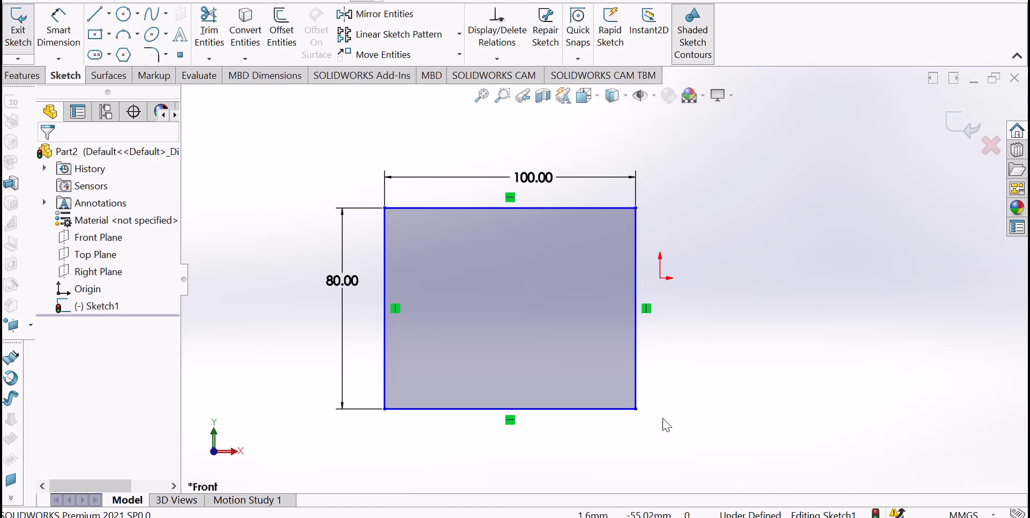
# Step: Try attaching the rectangle's lower-right corner to the origin, and undo the move
pyautogui.click(635, 409)
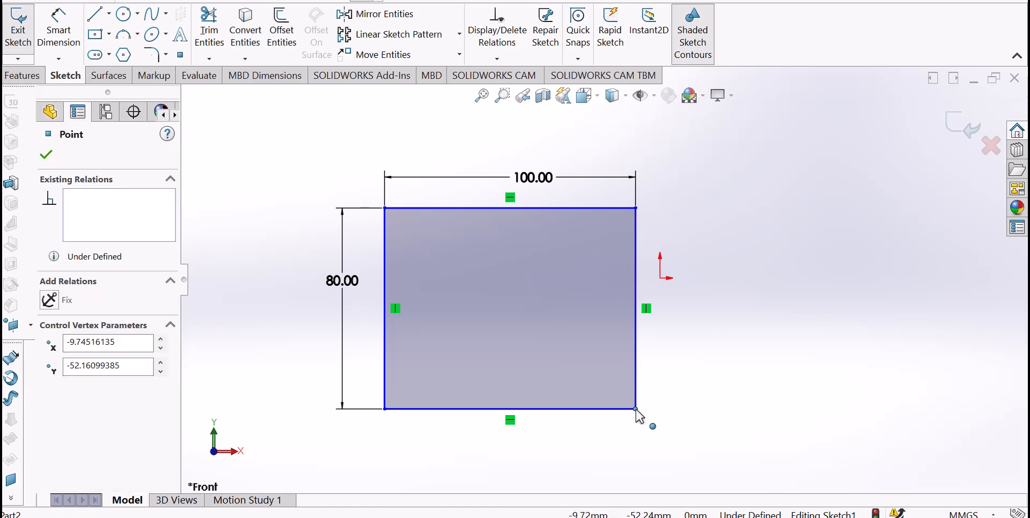
pyautogui.moveTo(637, 410); pyautogui.dragTo(658, 282)
pyautogui.scroll(4, 695, 338)
pyautogui.scroll(-2, 595, 135)
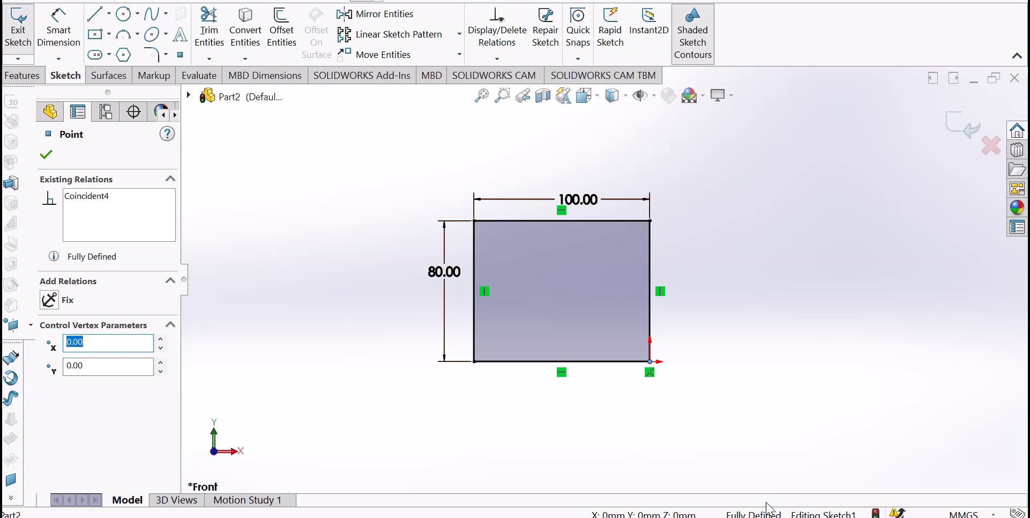
pyautogui.hotkey('ctrl', 'z')
pyautogui.click(721, 377)
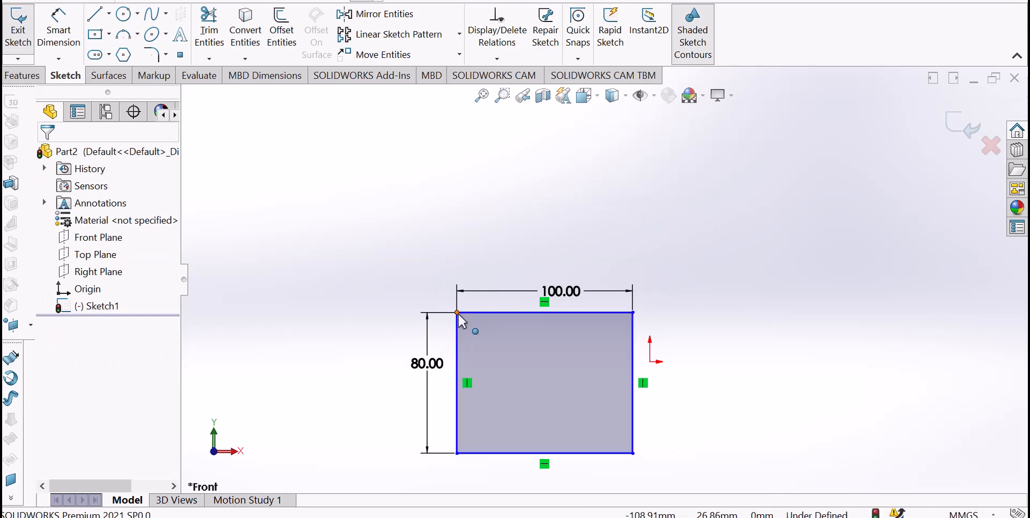
# Step: Try attaching the rectangle's upper-left corner to the origin, and undo the move
pyautogui.moveTo(457, 312); pyautogui.dragTo(650, 362)
pyautogui.click(590, 371)
pyautogui.scroll(-3, 623, 325)
pyautogui.scroll(7, 626, 327)
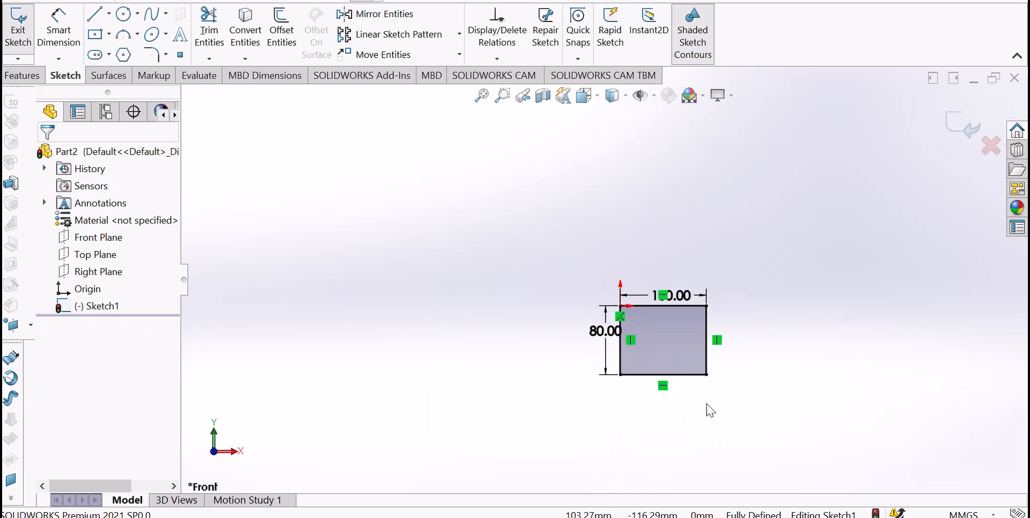
pyautogui.scroll(-5, 710, 410)
pyautogui.scroll(-1, 577, 252)
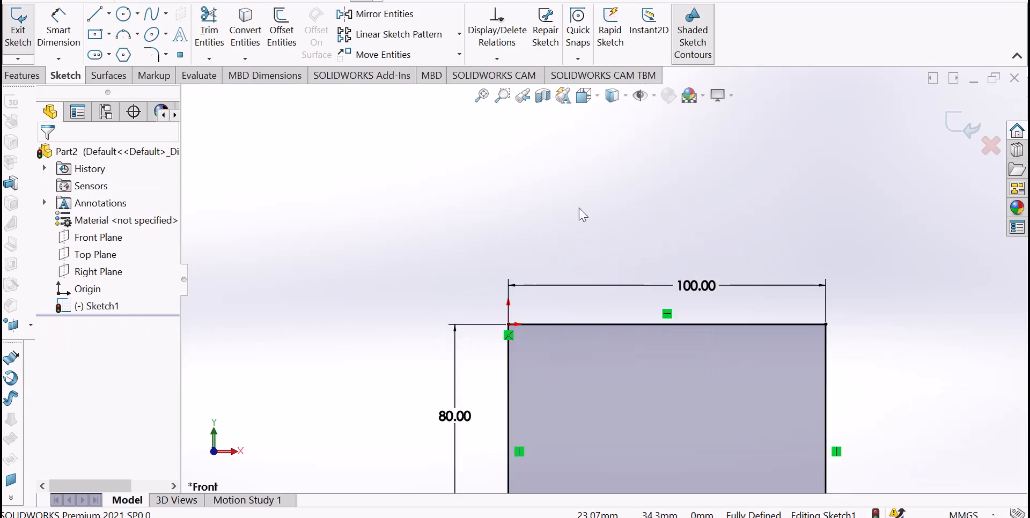
pyautogui.scroll(5, 590, 222)
pyautogui.scroll(-3, 594, 230)
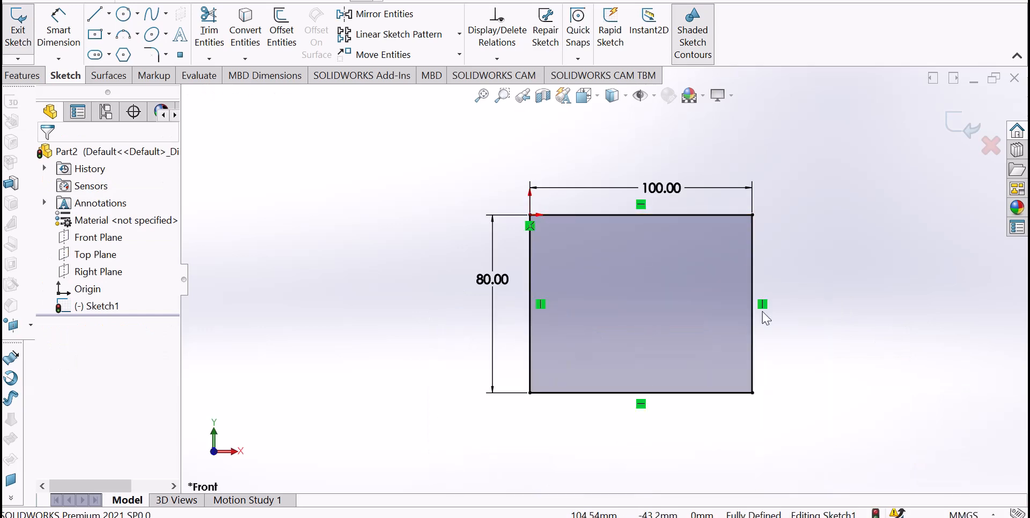
pyautogui.hotkey('ctrl', 'z')
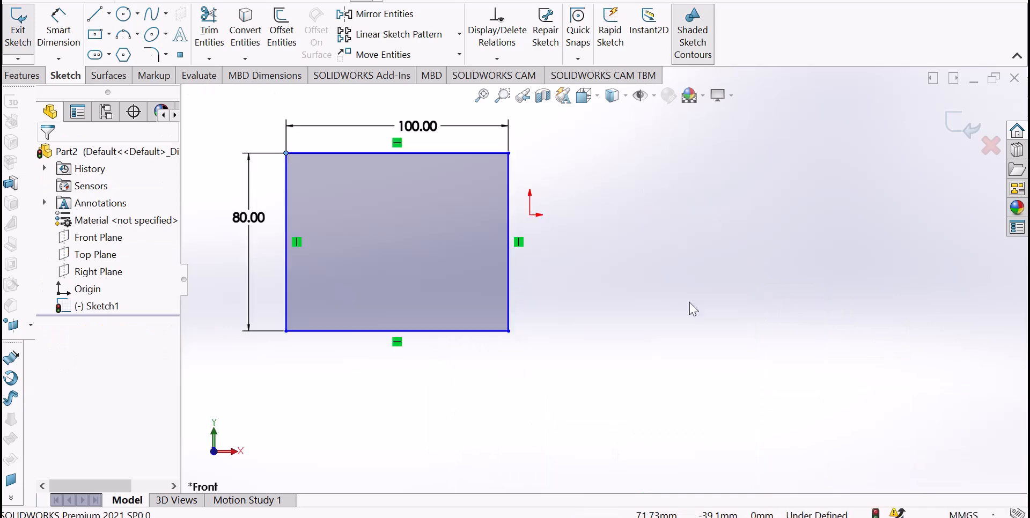
pyautogui.click(560, 305)
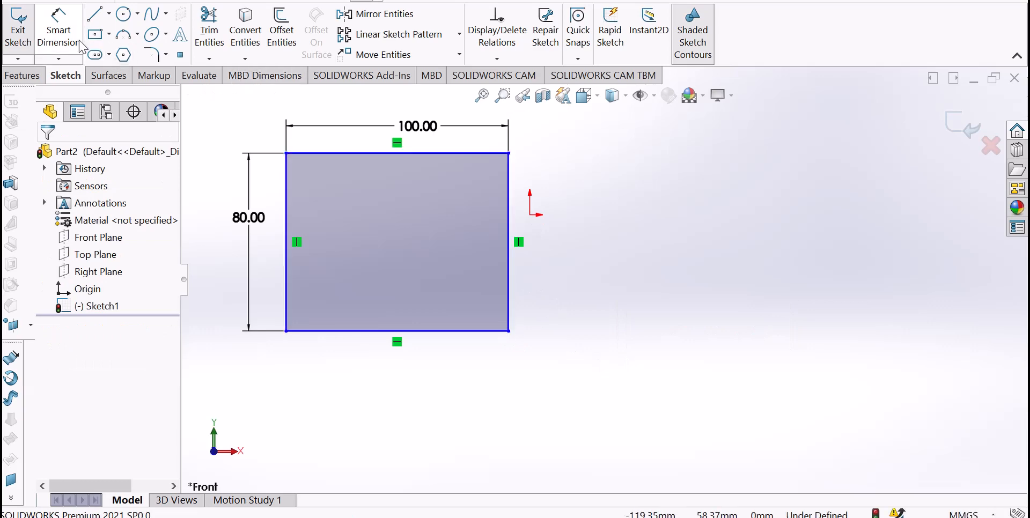
# Step: Dimension the horizontal distance from the rectangle's right side to the origin, placed below the rectangle, and set it to 12 mm
pyautogui.click(63, 34)
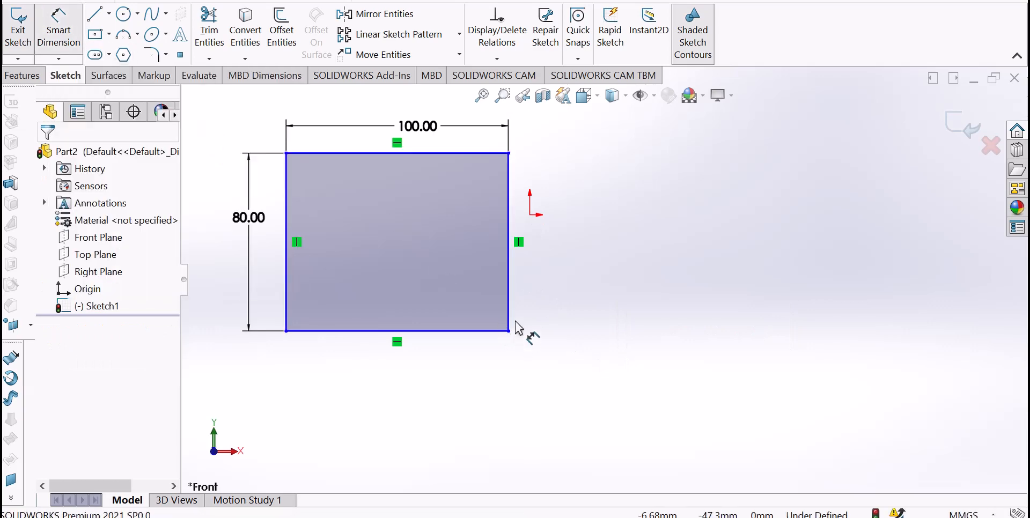
pyautogui.click(510, 303)
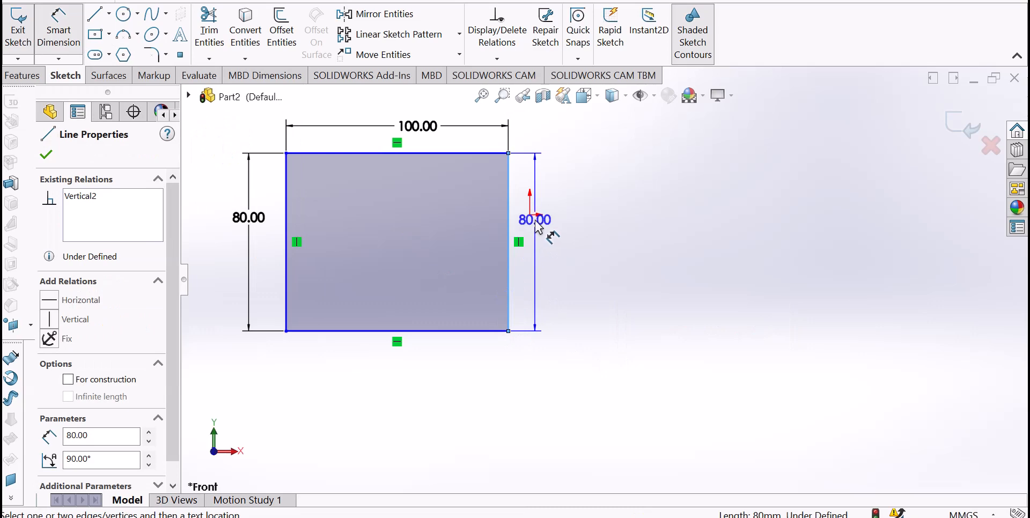
pyautogui.click(530, 214)
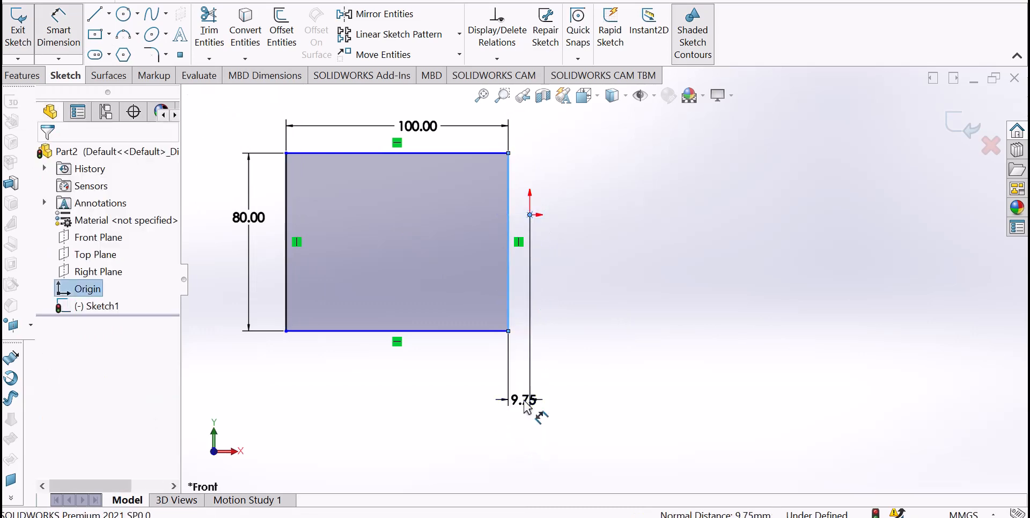
pyautogui.click(525, 407)
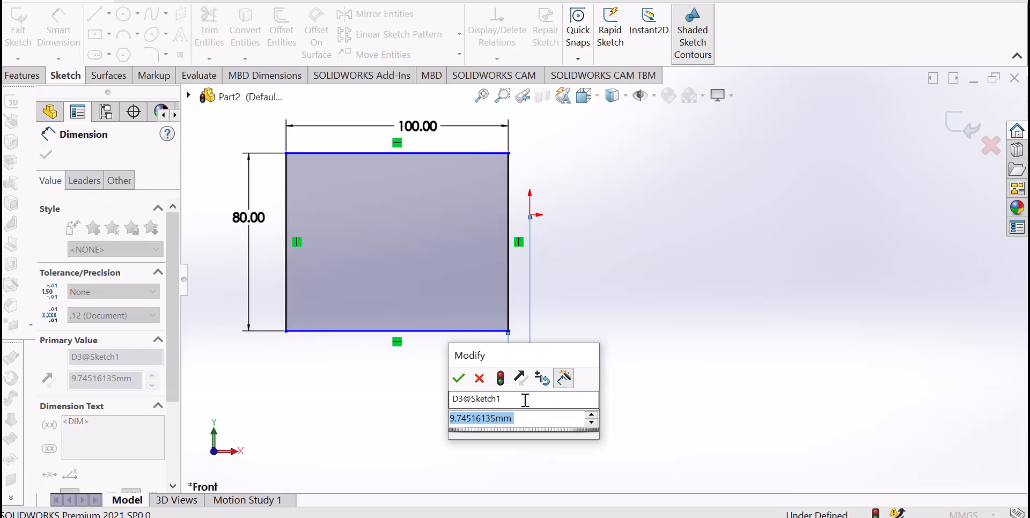
pyautogui.write('10')
pyautogui.press('Return')
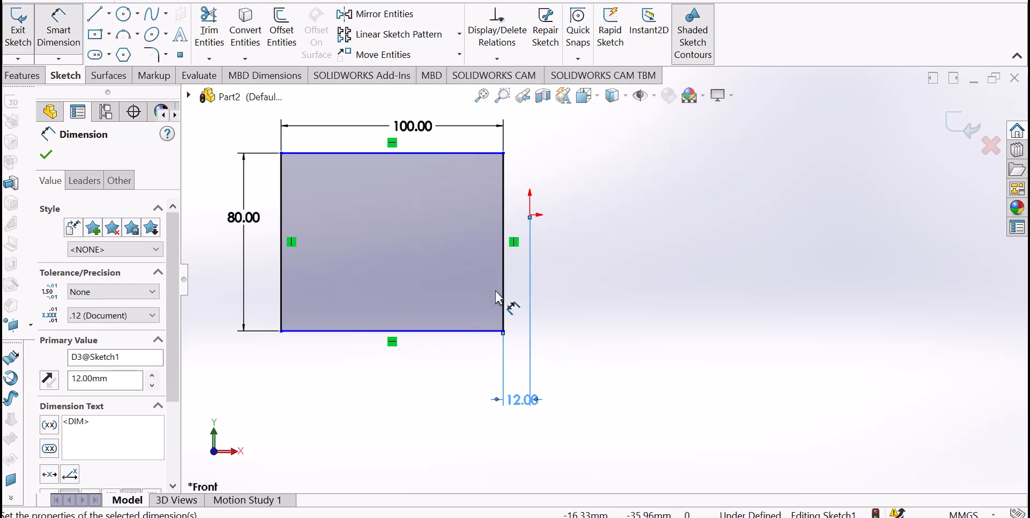
# Step: Dimension the vertical distance from the rectangle's top side to the origin, placed right of the origin, and set it to 12 mm
pyautogui.click(475, 155)
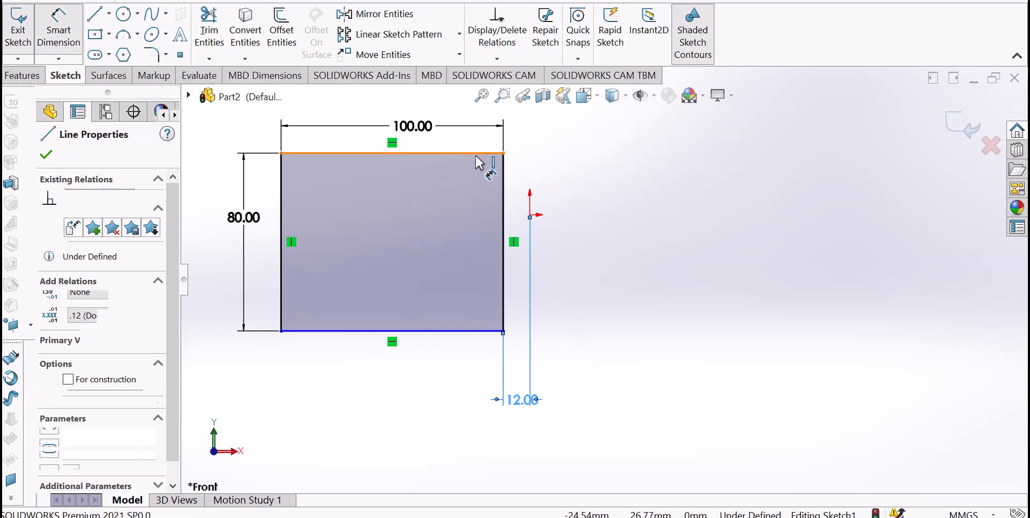
pyautogui.click(530, 216)
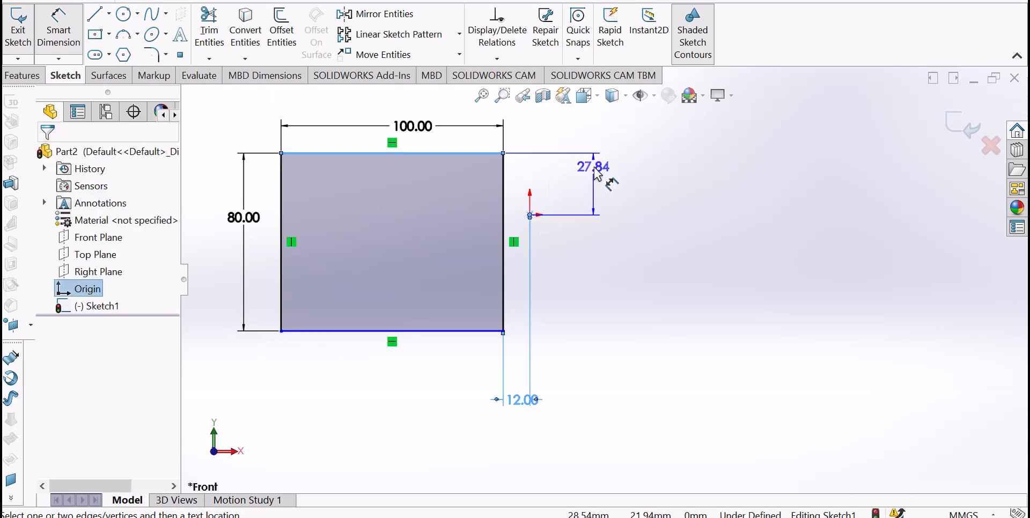
pyautogui.click(597, 188)
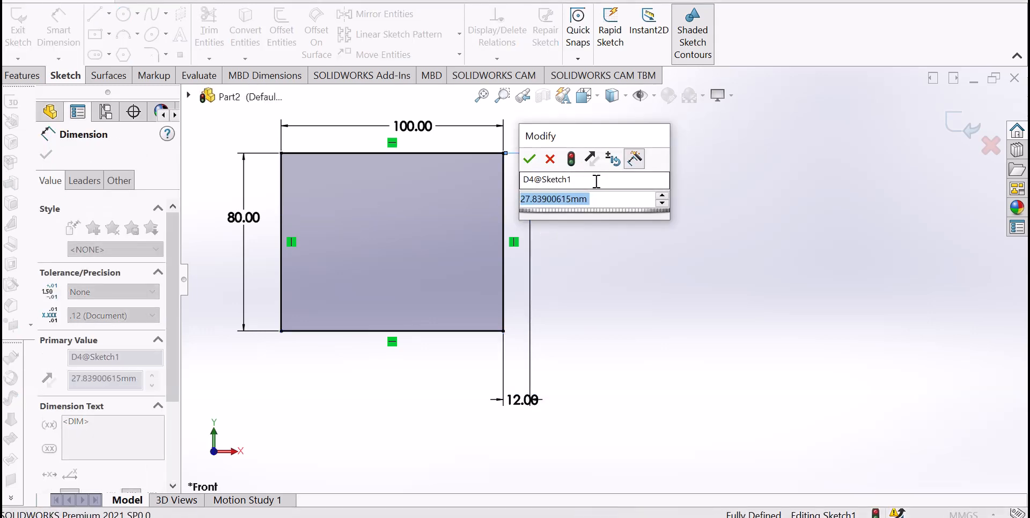
pyautogui.write('12')
pyautogui.press('Return')
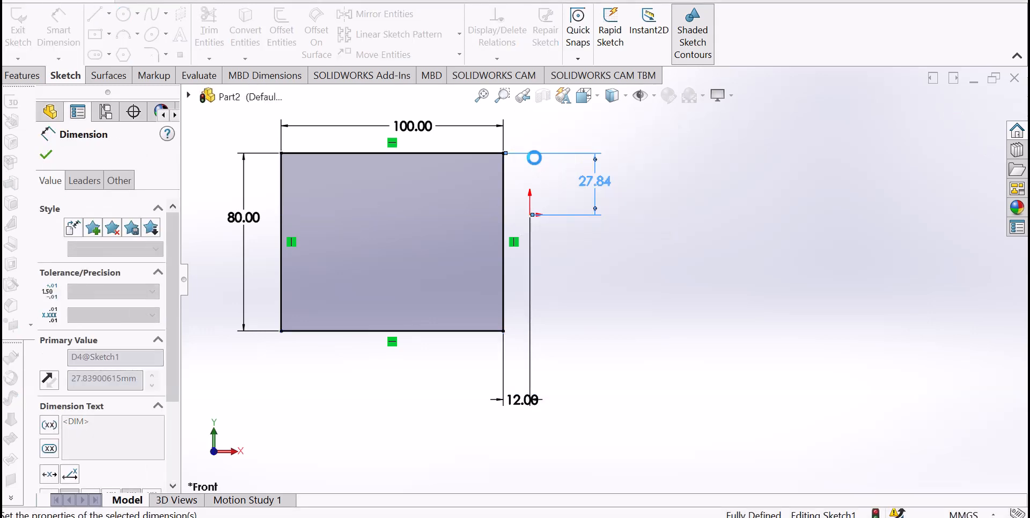
pyautogui.scroll(-2, 751, 245)
pyautogui.scroll(1, 296, 240)
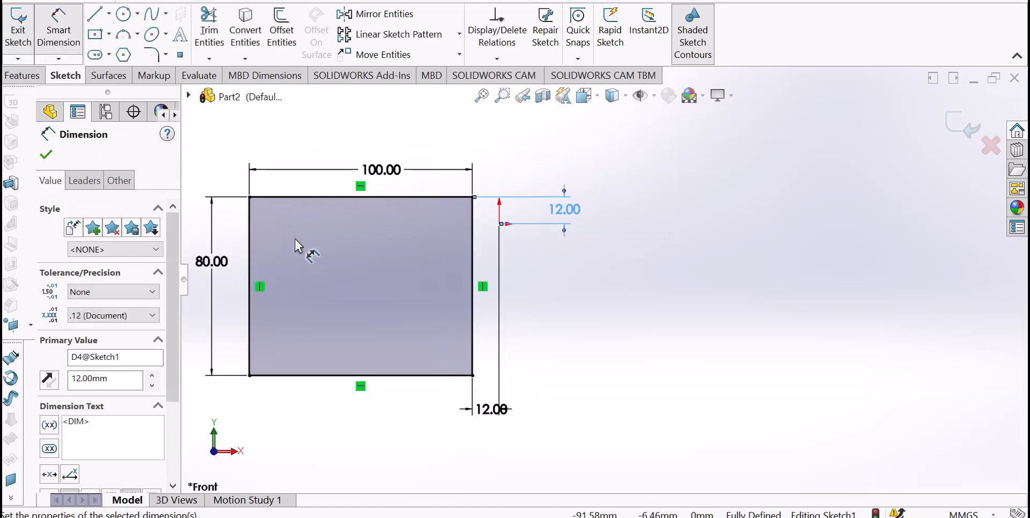
pyautogui.scroll(-1, 294, 239)
pyautogui.scroll(1, 295, 239)
pyautogui.scroll(-1, 295, 239)
pyautogui.click(760, 316)
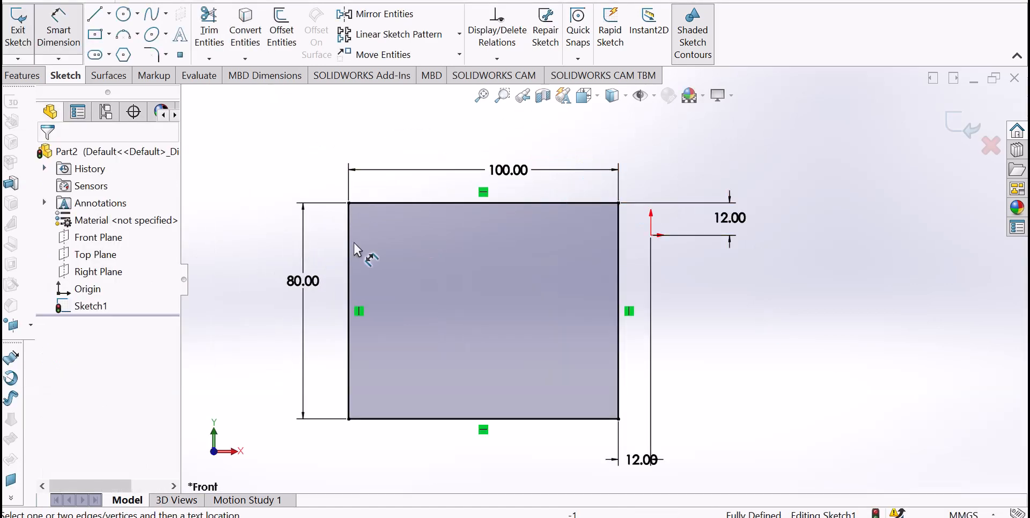